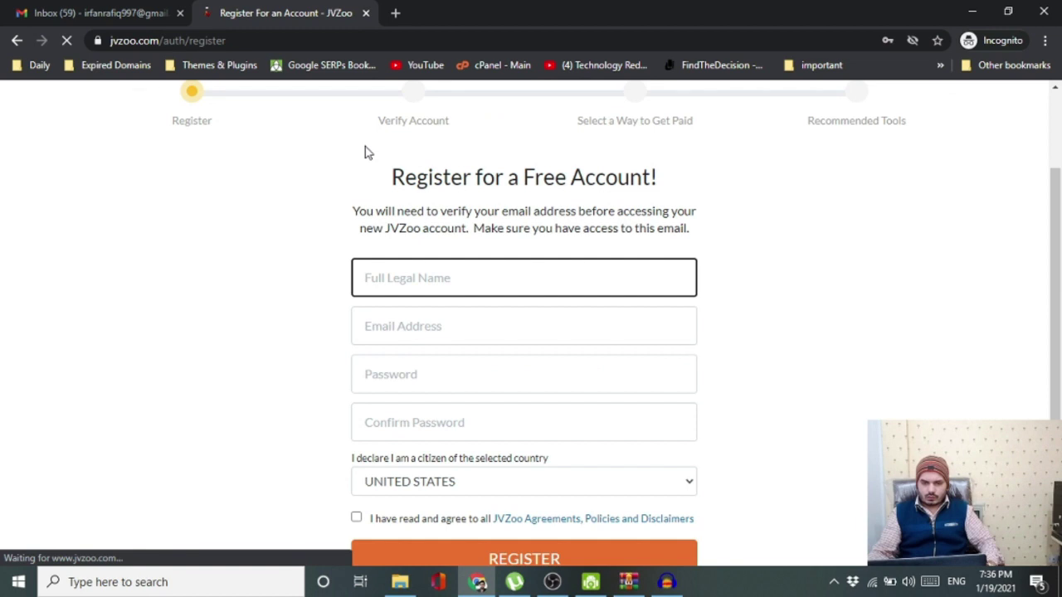
Enter the account holder's full legal name and e-mail address in the JVZoo registration form.
{"action": "scroll", "coordinate": [1057, 182], "scroll_direction": "up", "scroll_amount": 2}
{"action": "scroll", "coordinate": [1058, 182], "scroll_direction": "down", "scroll_amount": 2}
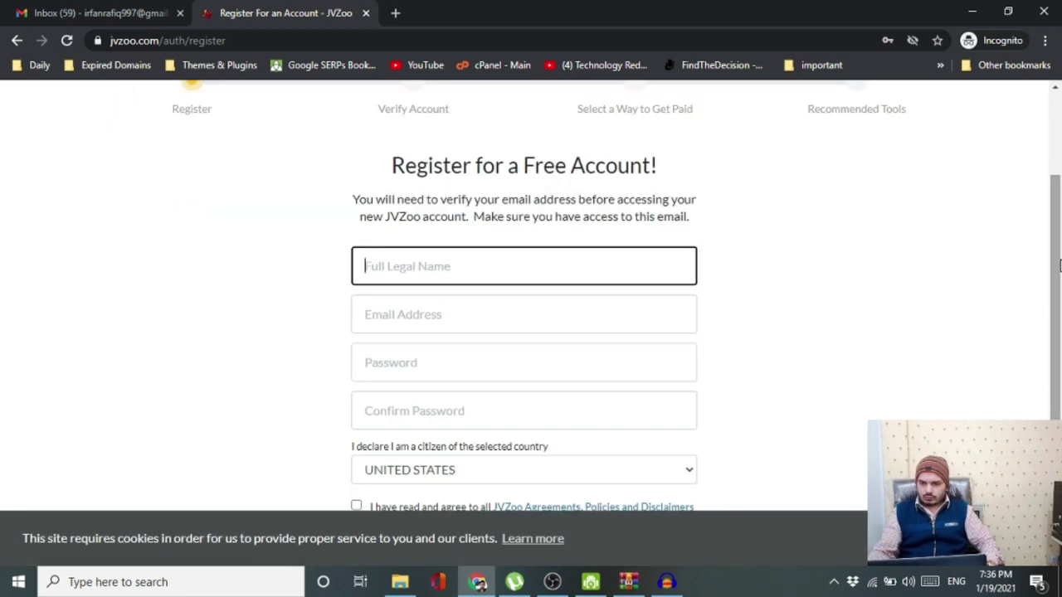
{"action": "left_click", "coordinate": [517, 263]}
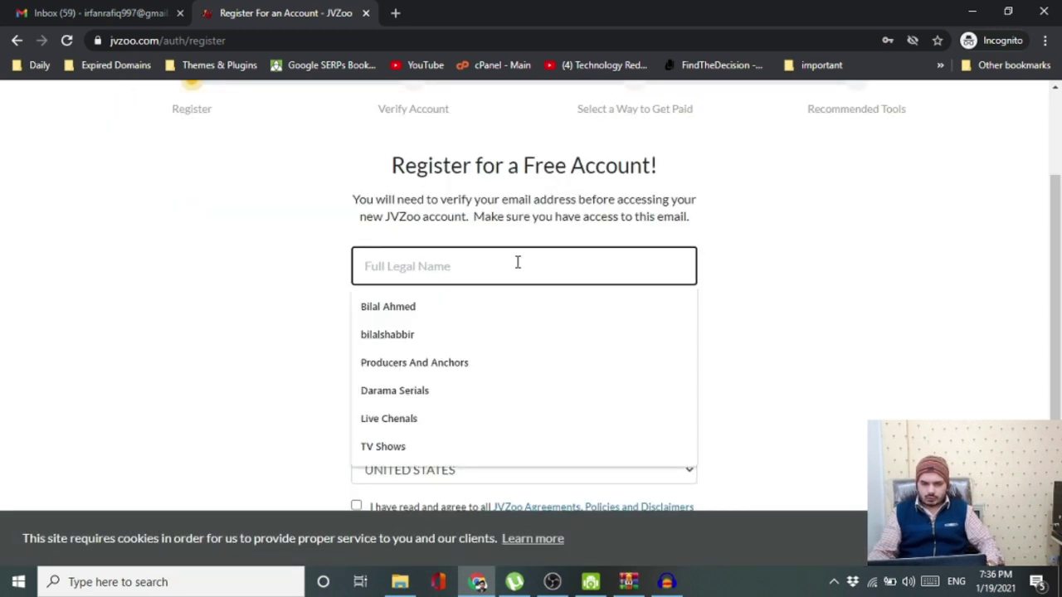
{"action": "type", "text": "irfan"}
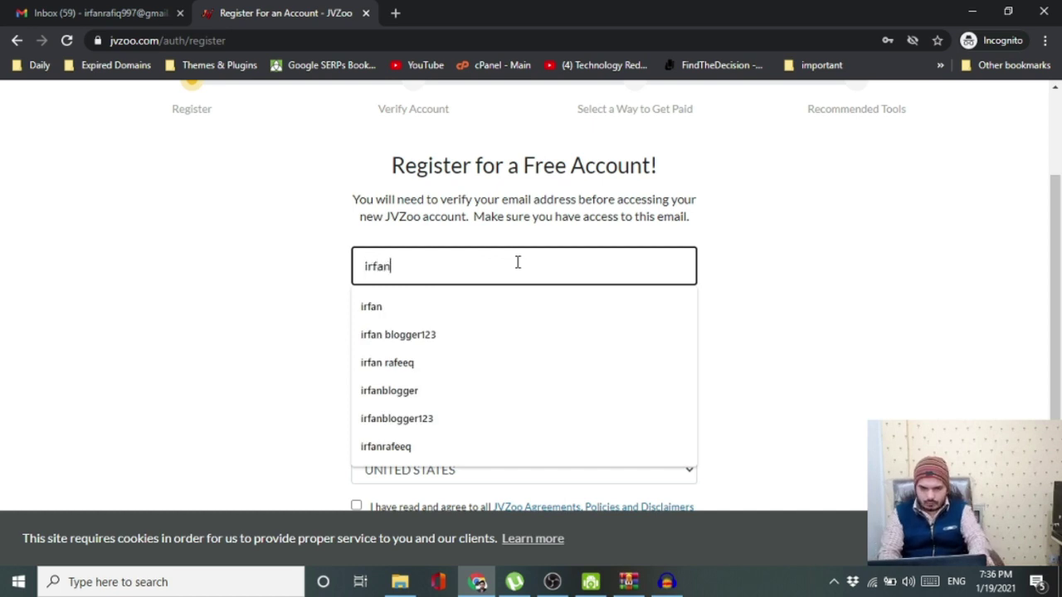
{"action": "type", "text": " blogger11"}
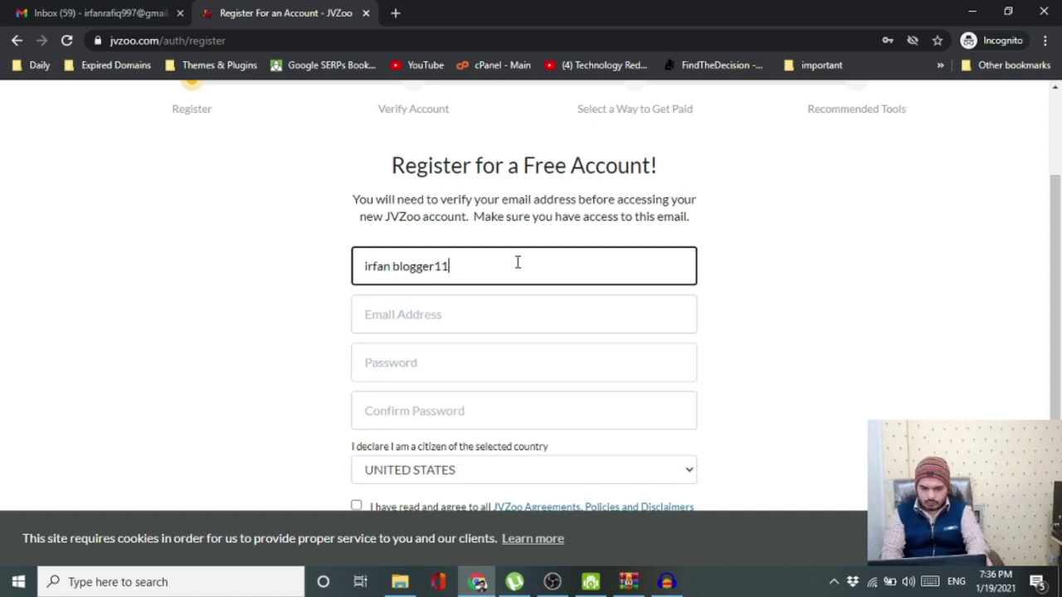
{"action": "left_click", "coordinate": [492, 300]}
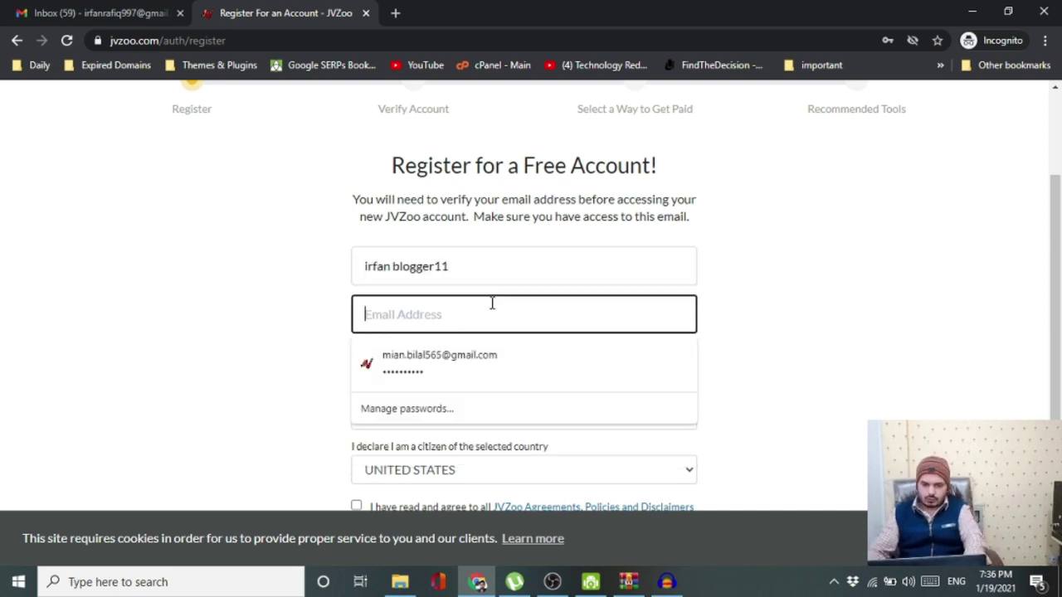
{"action": "key", "text": "ctrl+v"}
Enter the account password in the registration form and repeat it in the confirmation field.
{"action": "scroll", "coordinate": [492, 303], "scroll_direction": "down", "scroll_amount": 2}
{"action": "left_click", "coordinate": [475, 247]}
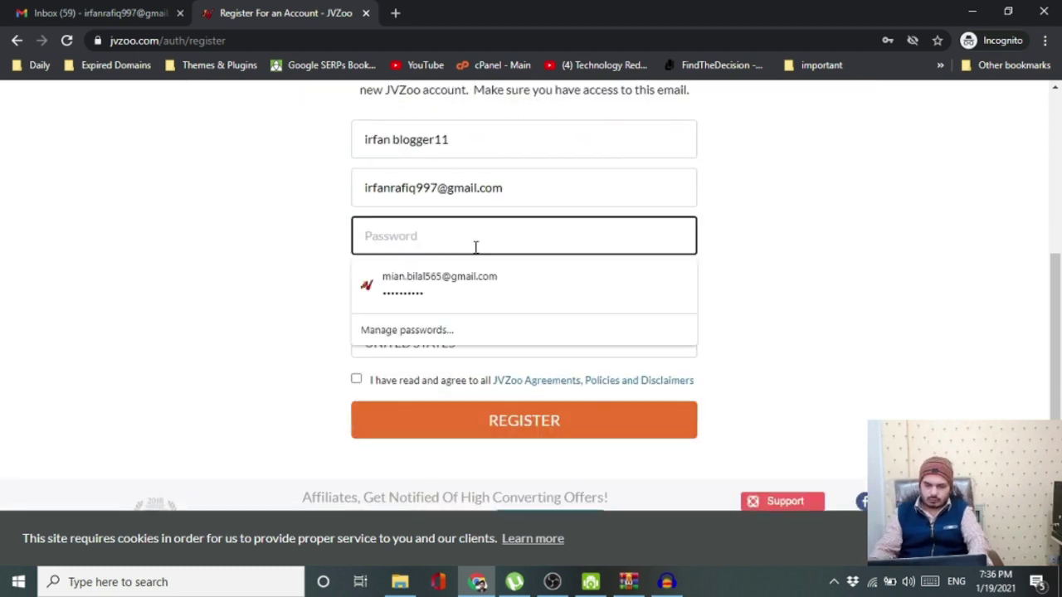
{"action": "type", "text": "•"}
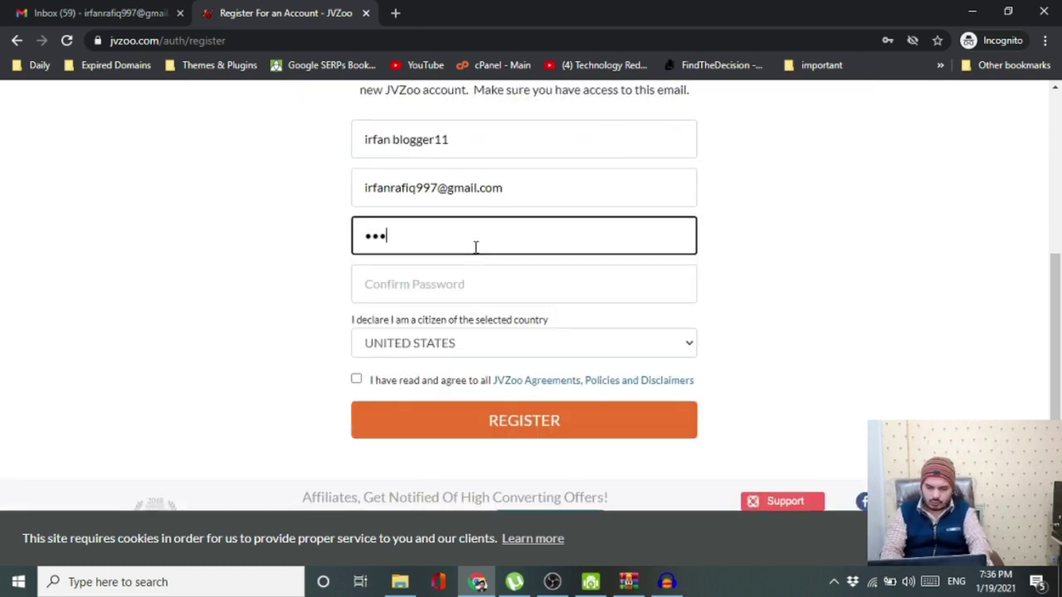
{"action": "type", "text": "••"}
{"action": "key", "text": "ctrl+v"}
{"action": "left_click", "coordinate": [481, 275]}
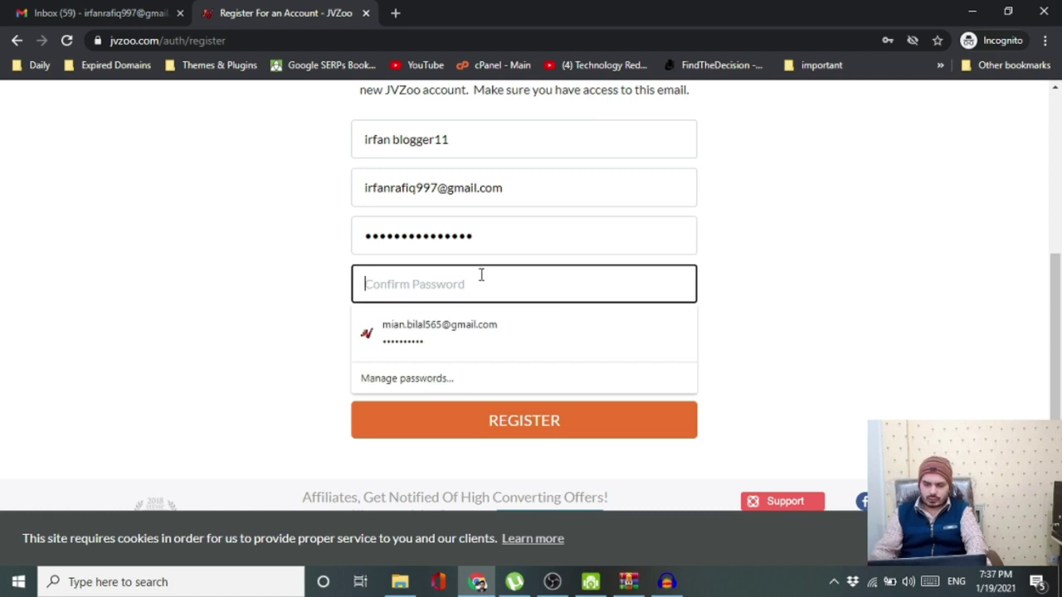
{"action": "type", "text": "•••••••••"}
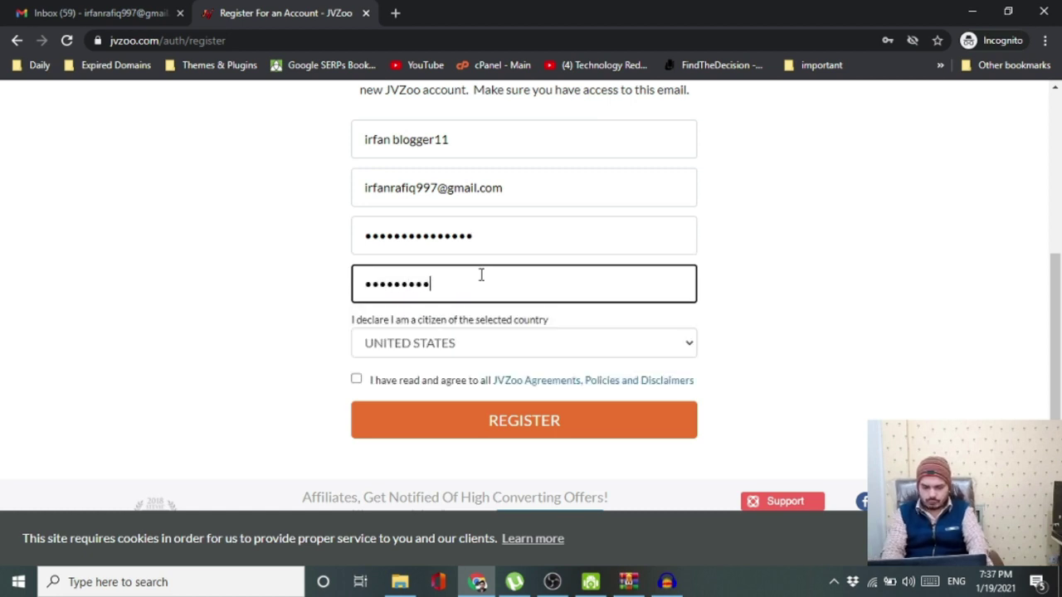
{"action": "type", "text": "•••••••"}
Submit the registration with Pakistan as the country of citizenship and the JVZoo agreements, policies and disclaimers accepted.
{"action": "left_click", "coordinate": [485, 347]}
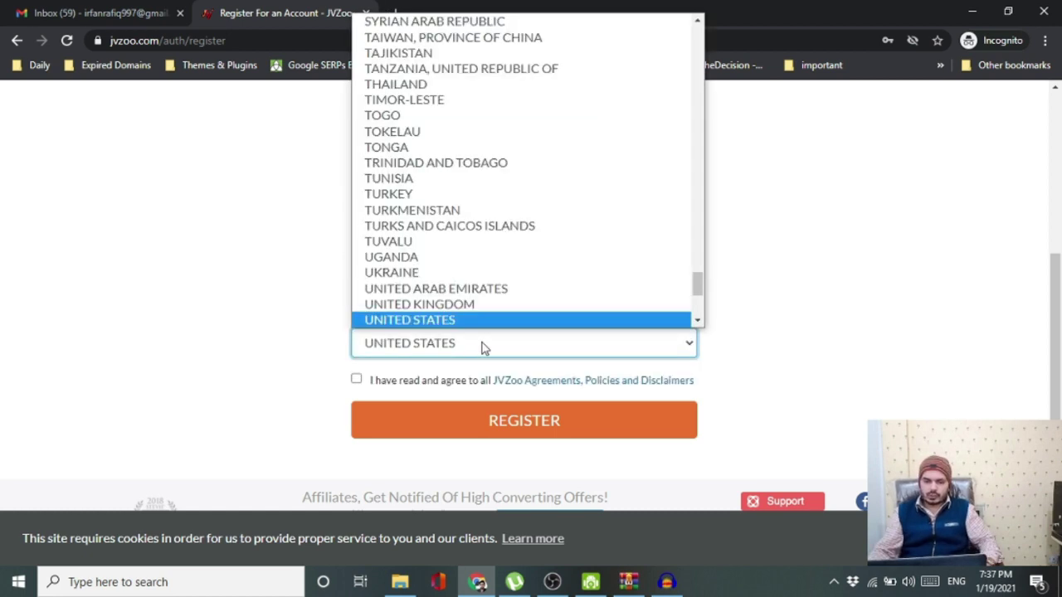
{"action": "key", "text": "p"}
{"action": "key", "text": "Return"}
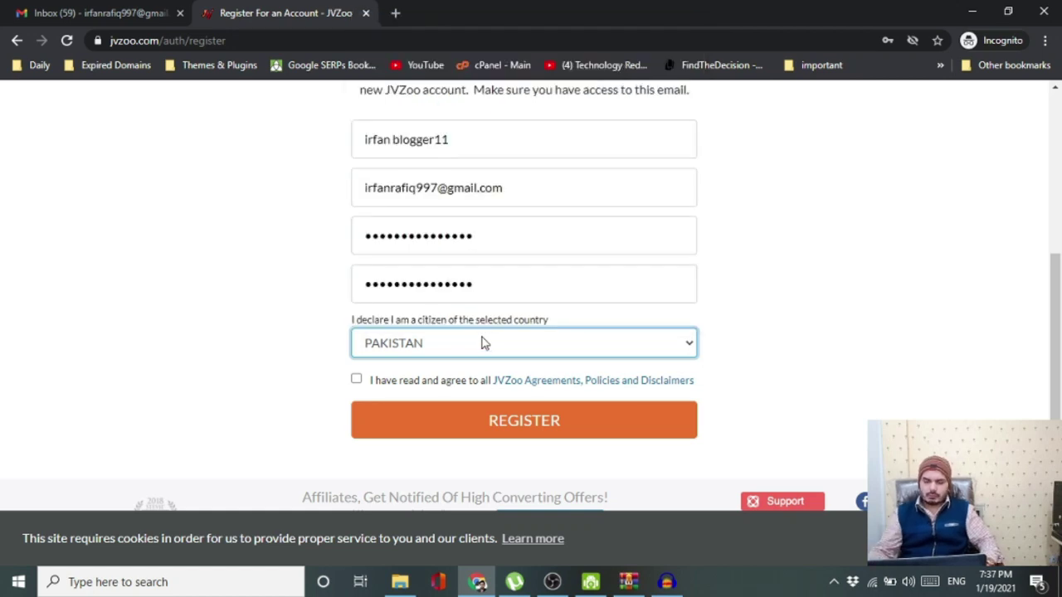
{"action": "left_click", "coordinate": [357, 381]}
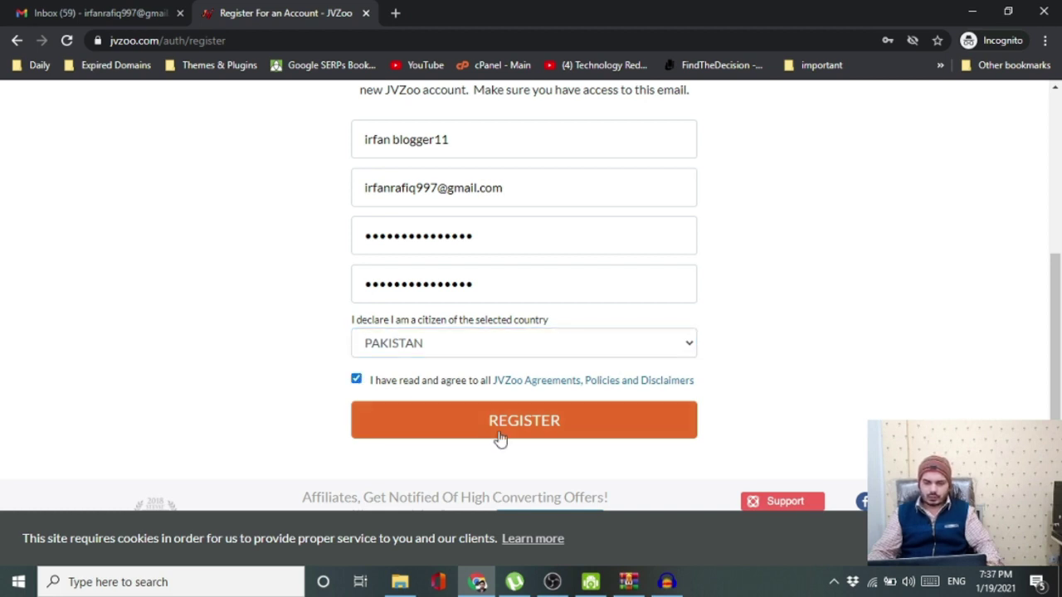
{"action": "left_click", "coordinate": [526, 433]}
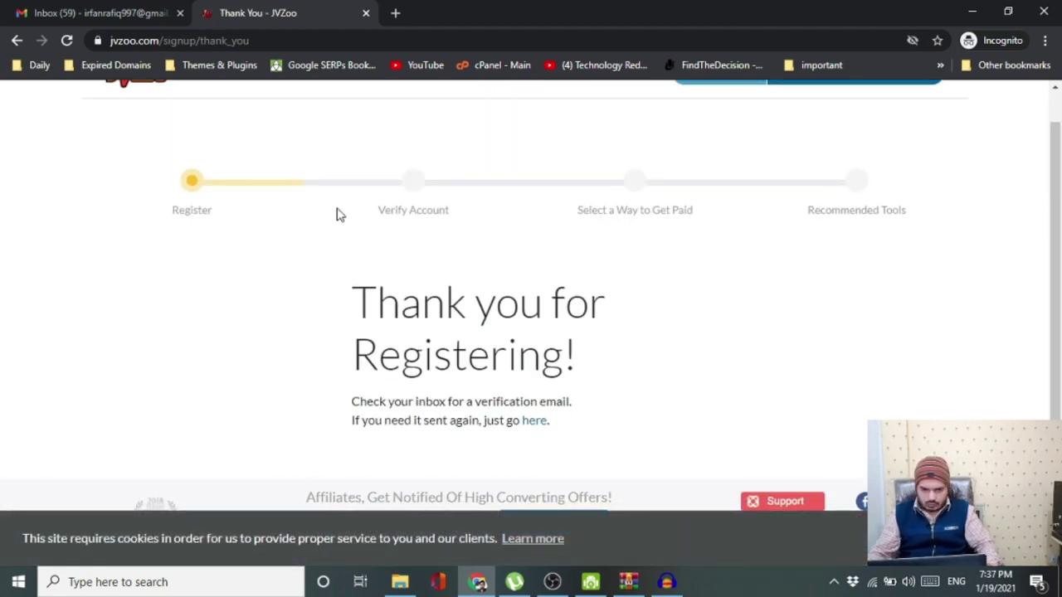
Open JVZoo's account activation e-mail in Gmail and follow its activation link.
{"action": "left_click", "coordinate": [160, 14]}
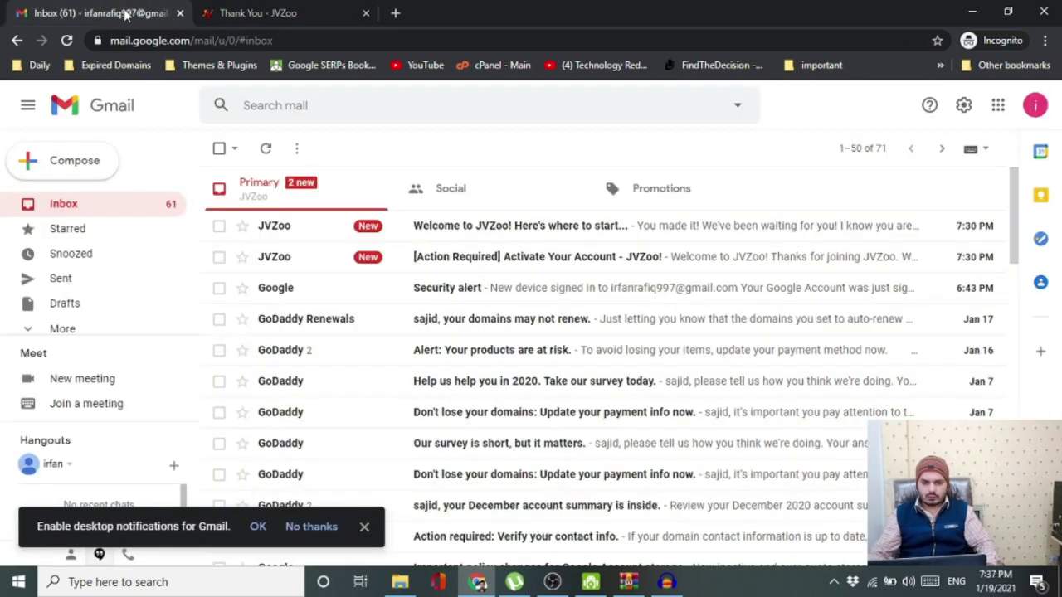
{"action": "left_click", "coordinate": [460, 259]}
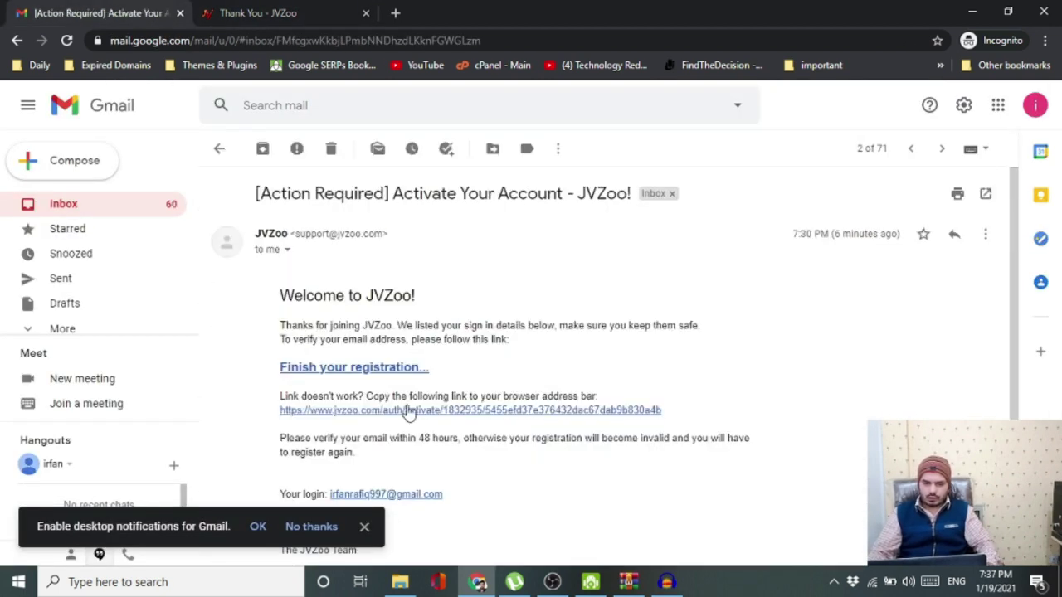
{"action": "left_click", "coordinate": [408, 411]}
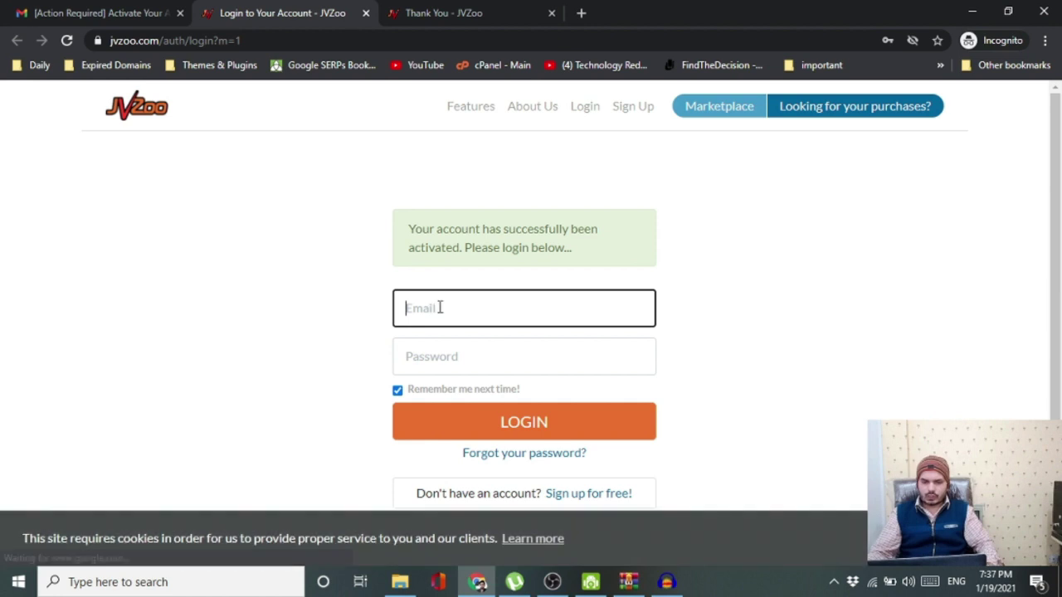
Fill in the registered e-mail address on the JVZoo login form, correcting the autofilled suggestion.
{"action": "type", "text": "ir"}
{"action": "key", "text": "Down"}
{"action": "key", "text": "Return"}
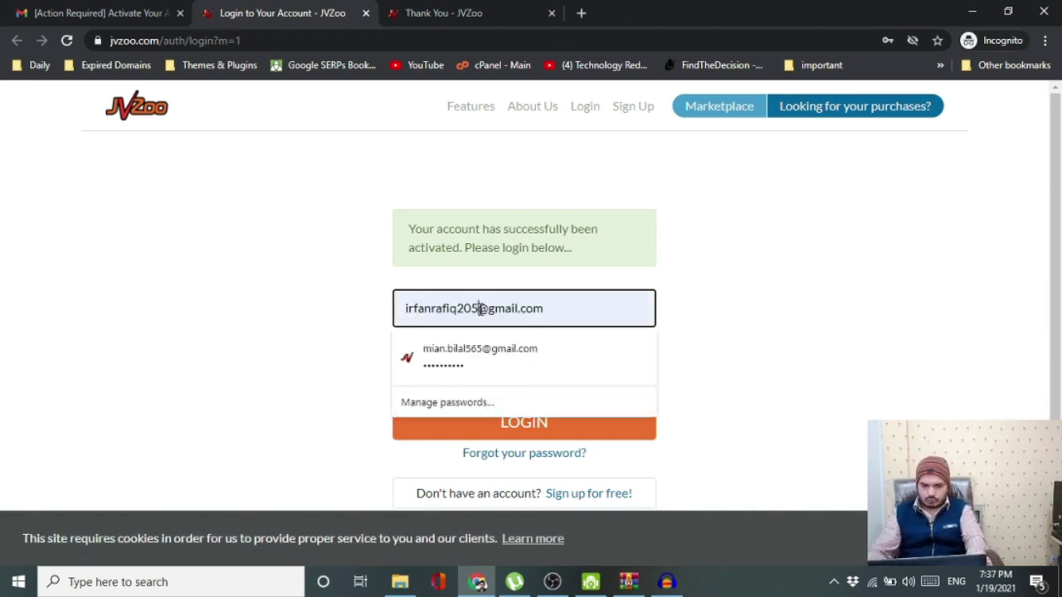
{"action": "left_click", "coordinate": [481, 309]}
{"action": "key", "text": "BackSpace"}
{"action": "key", "text": "BackSpace"}
{"action": "key", "text": "BackSpace"}
{"action": "type", "text": "997"}
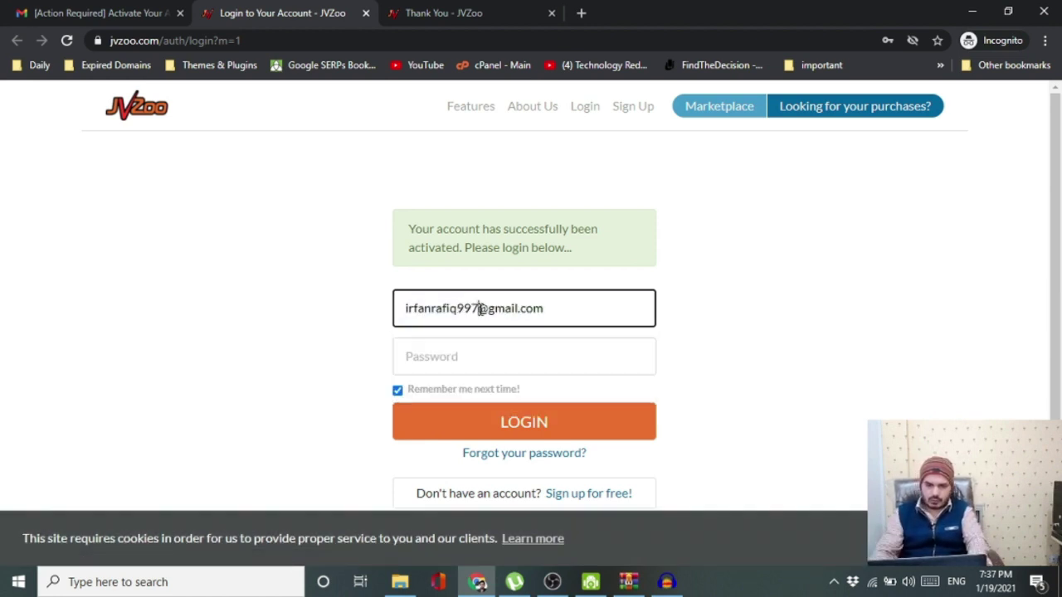
Enter the account password and log in to the new JVZoo account.
{"action": "left_click", "coordinate": [486, 356]}
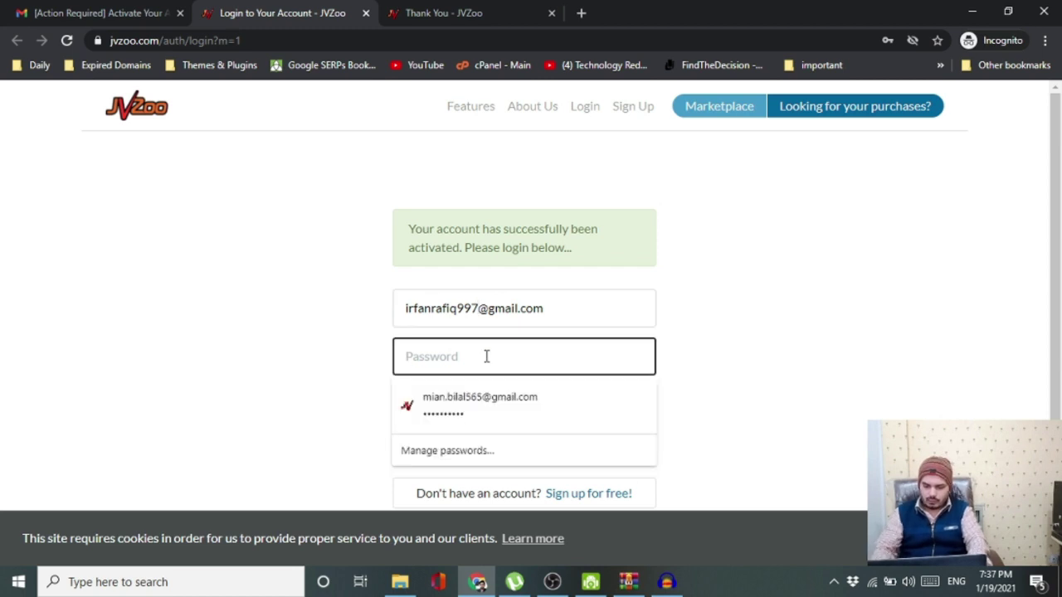
{"action": "type", "text": "•"}
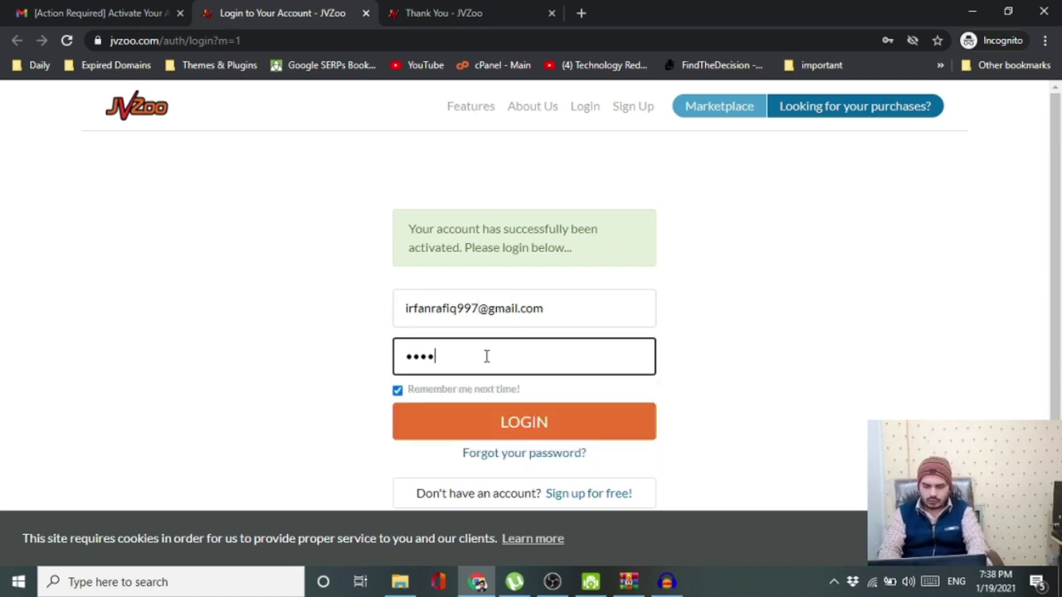
{"action": "type", "text": "••••••••••"}
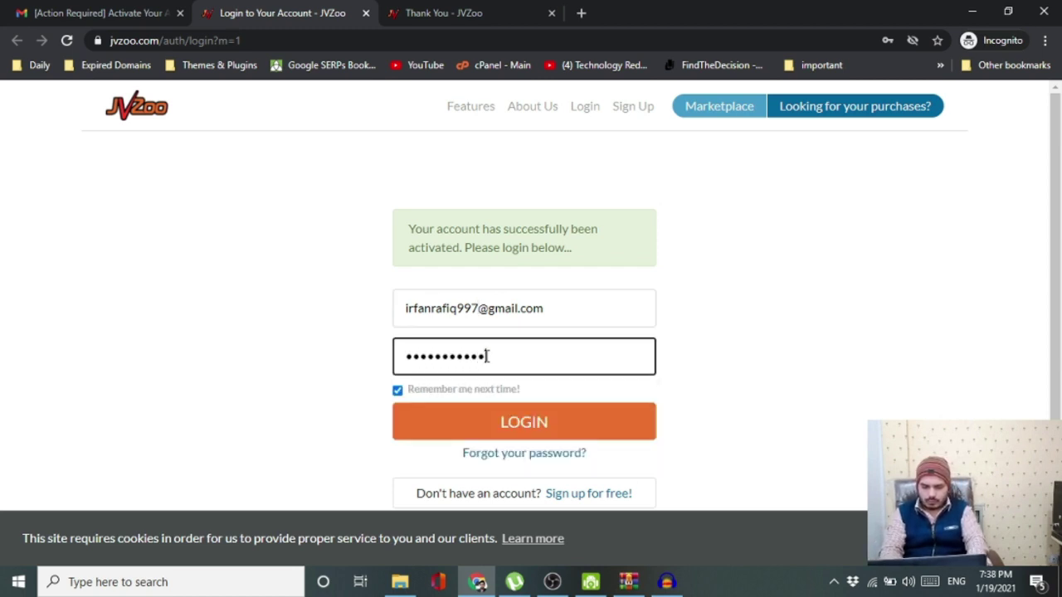
{"action": "type", "text": "••"}
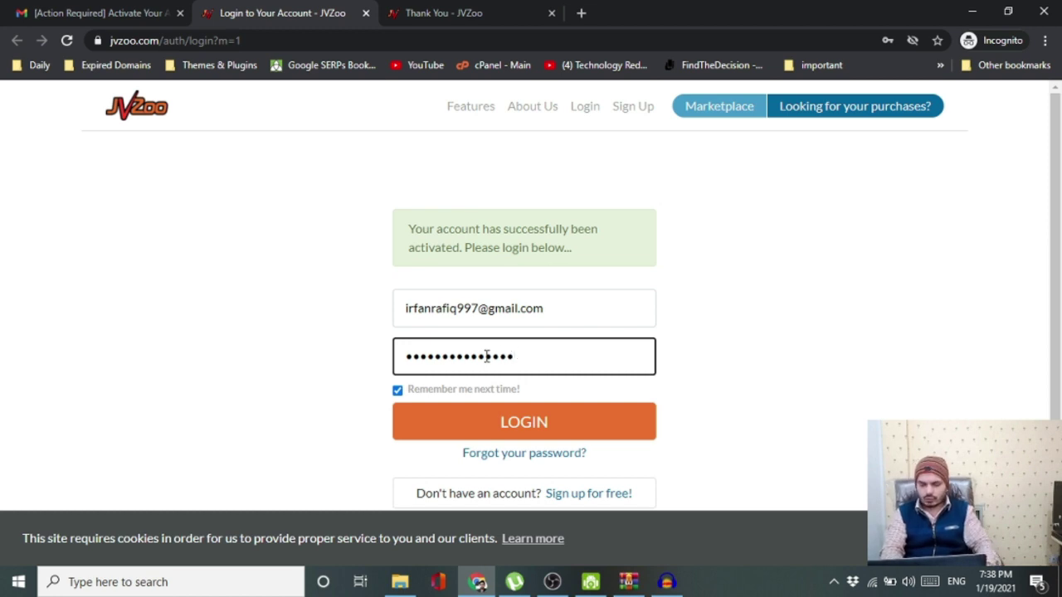
{"action": "key", "text": "Return"}
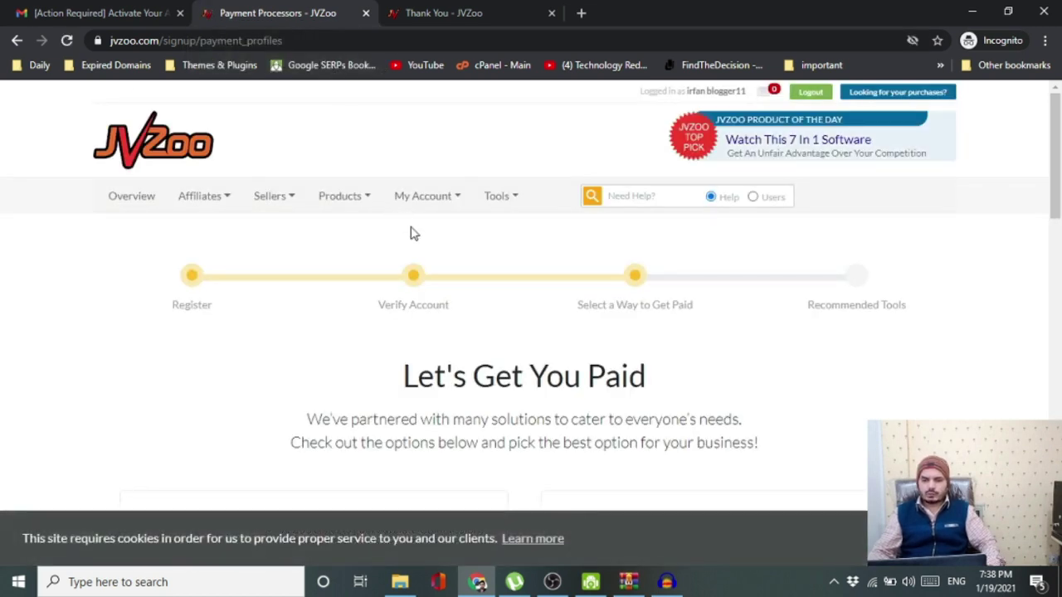
Look through the available payment processors and open the configuration of PayPal Commerce Platform.
{"action": "scroll", "coordinate": [411, 232], "scroll_direction": "down", "scroll_amount": 10}
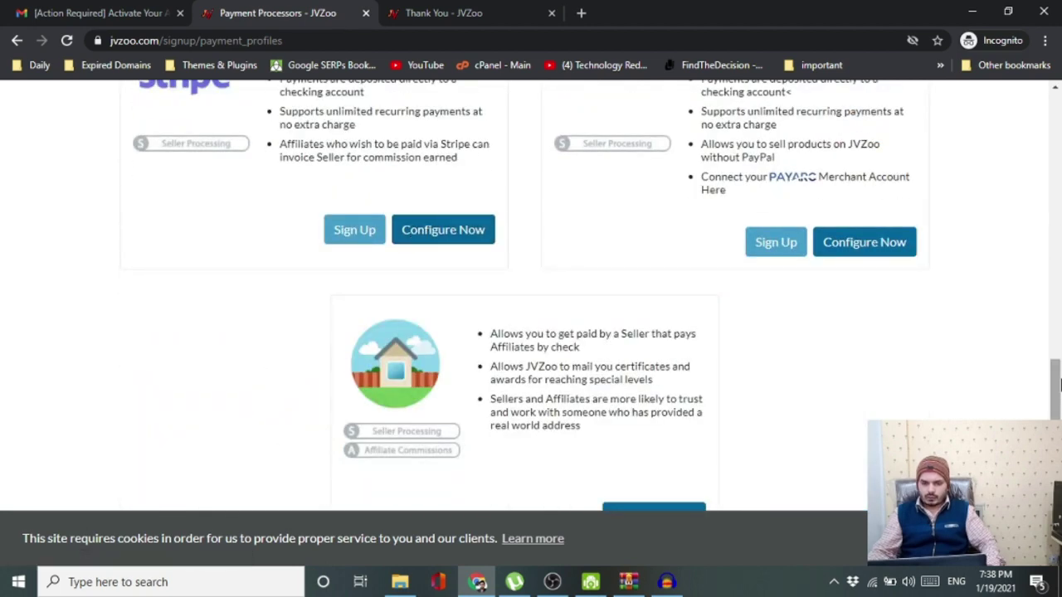
{"action": "left_click_drag", "start_coordinate": [1056, 394], "coordinate": [1057, 218]}
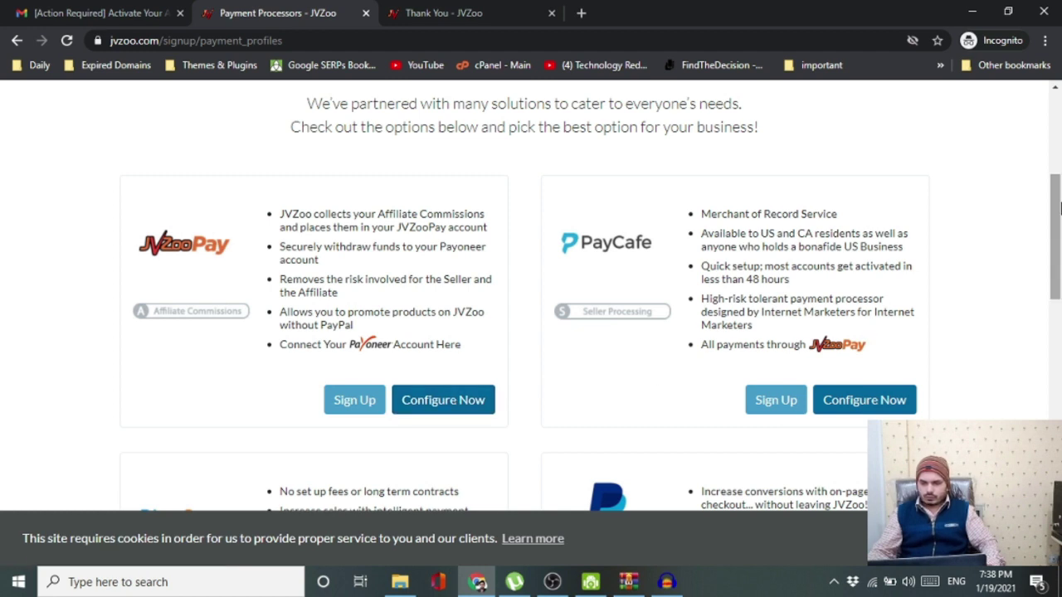
{"action": "scroll", "coordinate": [1059, 207], "scroll_direction": "down", "scroll_amount": 1}
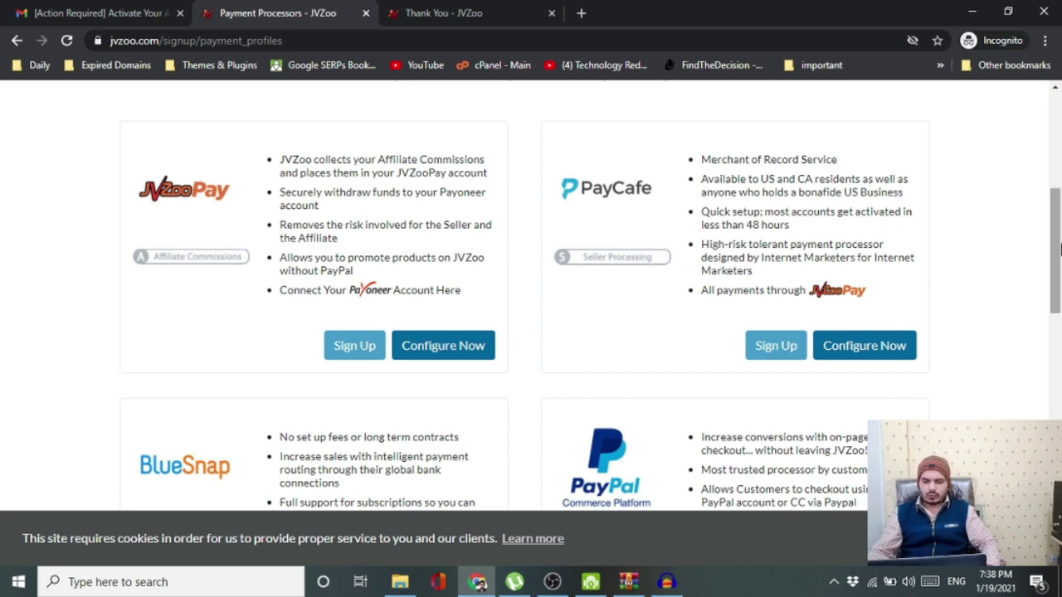
{"action": "left_click_drag", "start_coordinate": [1059, 245], "coordinate": [1058, 322]}
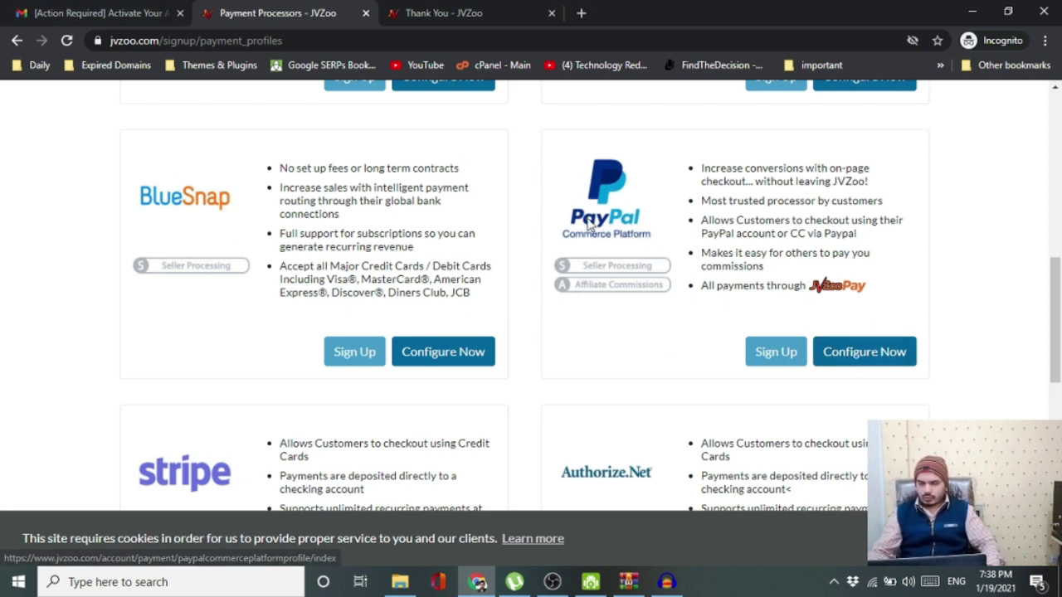
{"action": "left_click", "coordinate": [836, 354]}
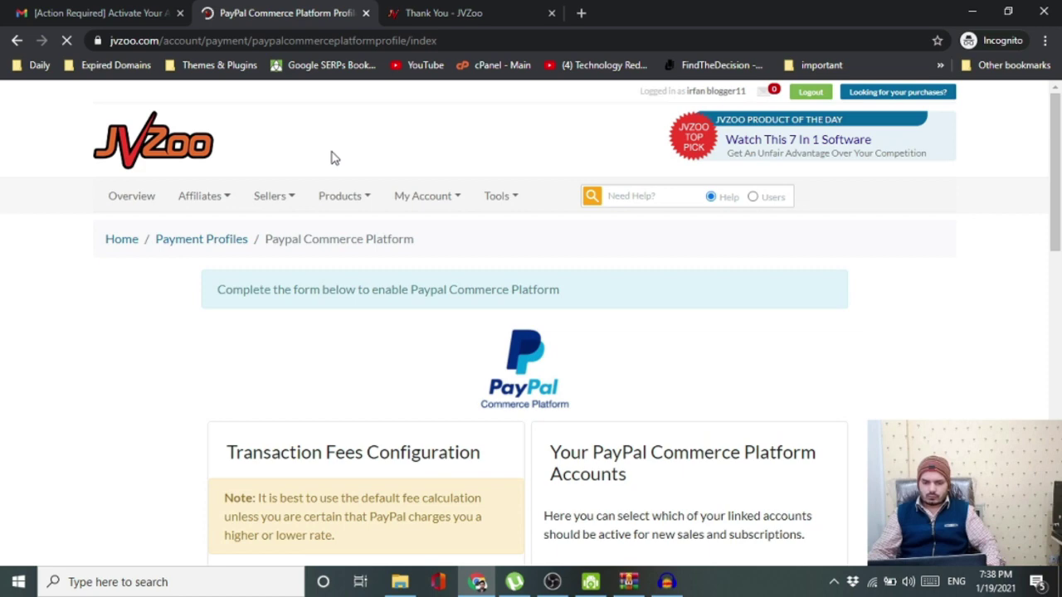
Add a PayPal account to the PayPal Commerce Platform profile and return to JVZoo from PayPal's sign-up page.
{"action": "scroll", "coordinate": [331, 157], "scroll_direction": "down", "scroll_amount": 12}
{"action": "scroll", "coordinate": [332, 157], "scroll_direction": "up", "scroll_amount": 7}
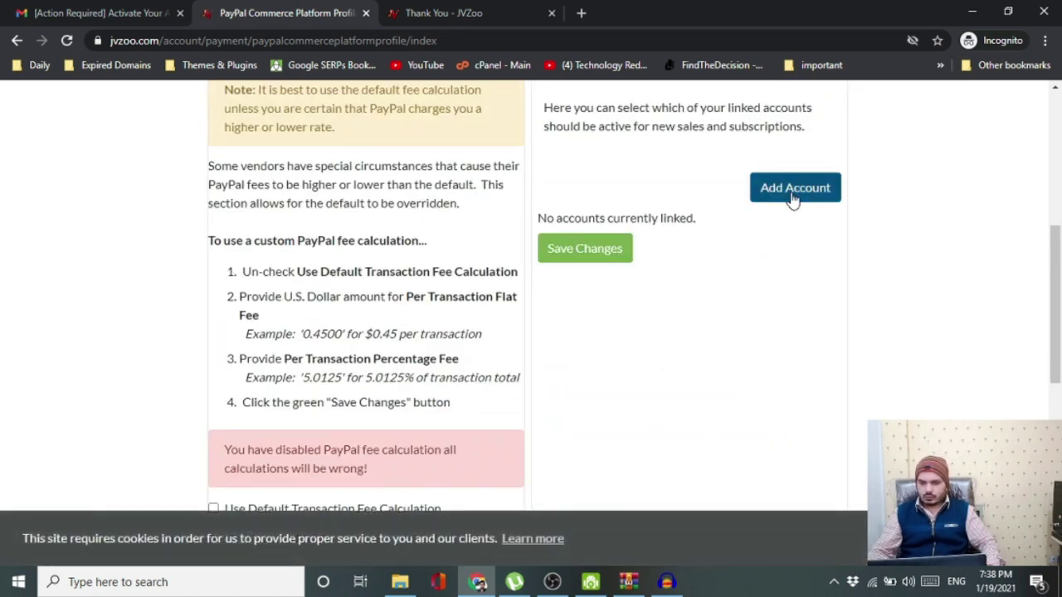
{"action": "scroll", "coordinate": [793, 199], "scroll_direction": "up", "scroll_amount": 1}
{"action": "left_click", "coordinate": [779, 229]}
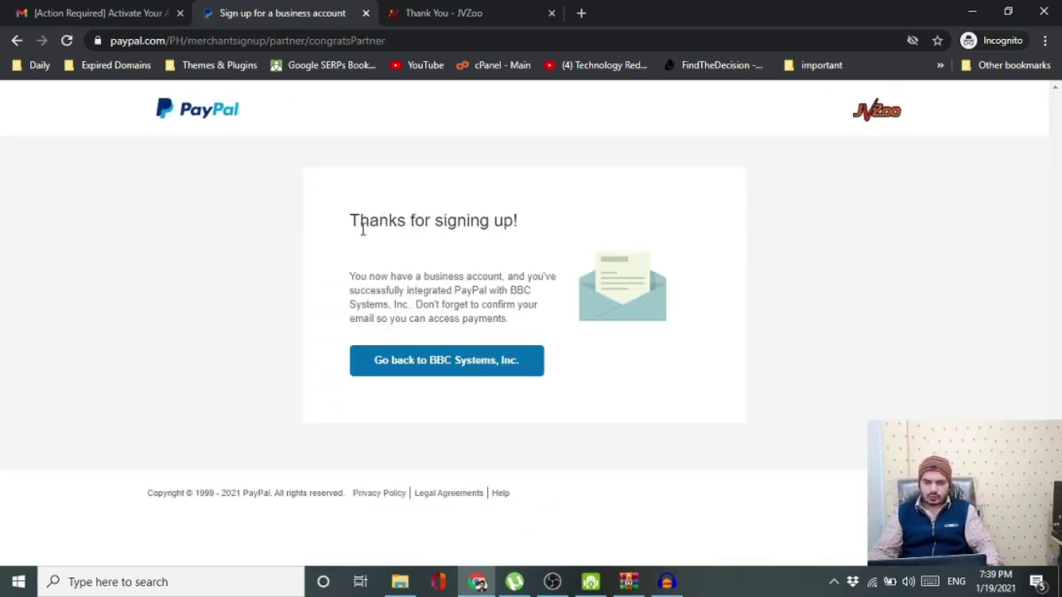
{"action": "left_click", "coordinate": [421, 363]}
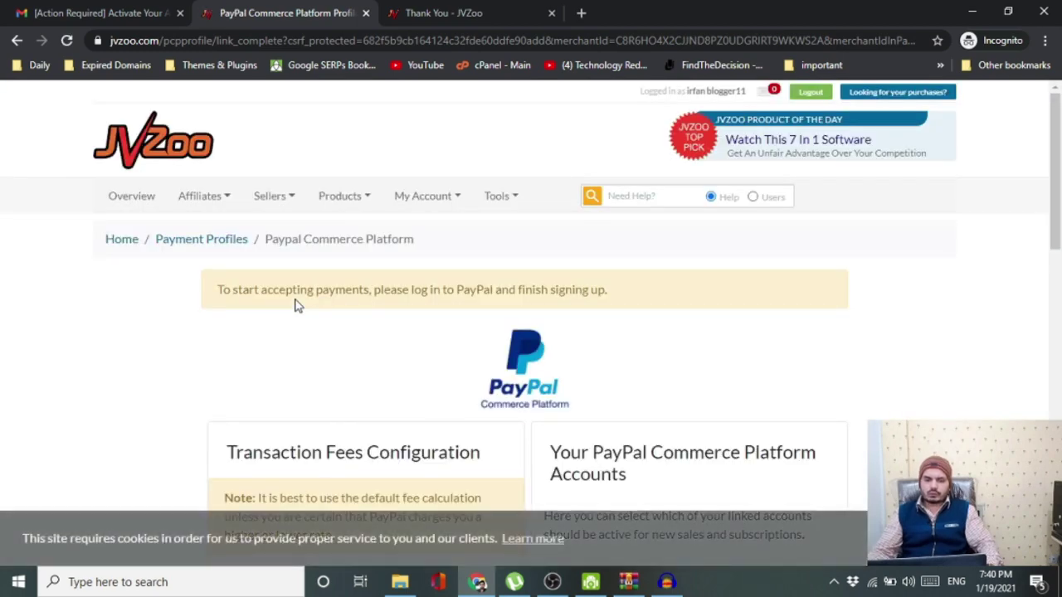
Save the PayPal Commerce Platform account settings with the newly linked account as the default.
{"action": "scroll", "coordinate": [294, 306], "scroll_direction": "down", "scroll_amount": 10}
{"action": "scroll", "coordinate": [712, 260], "scroll_direction": "up", "scroll_amount": 7}
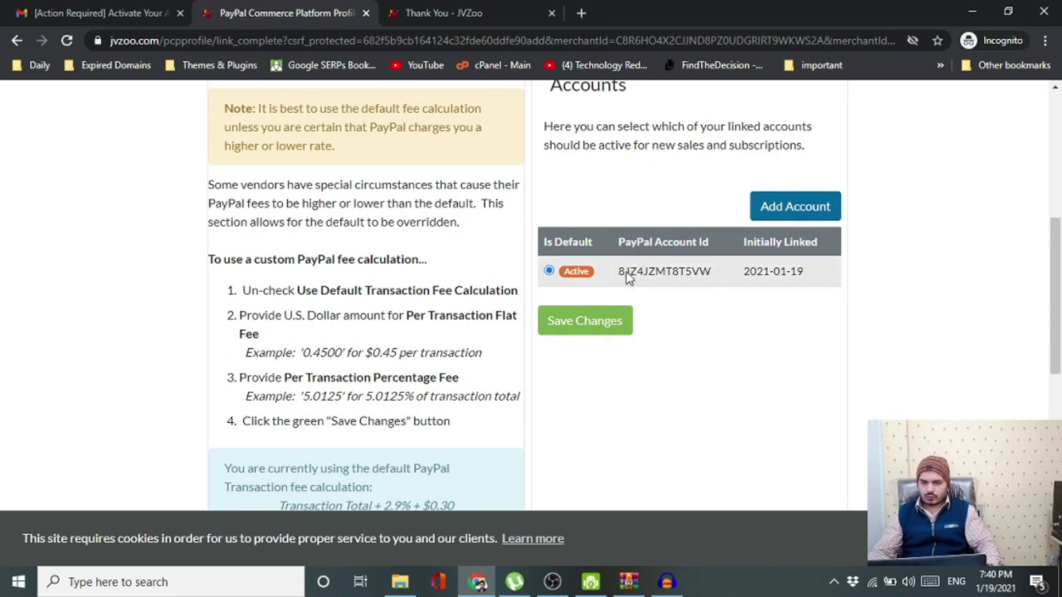
{"action": "left_click", "coordinate": [598, 323]}
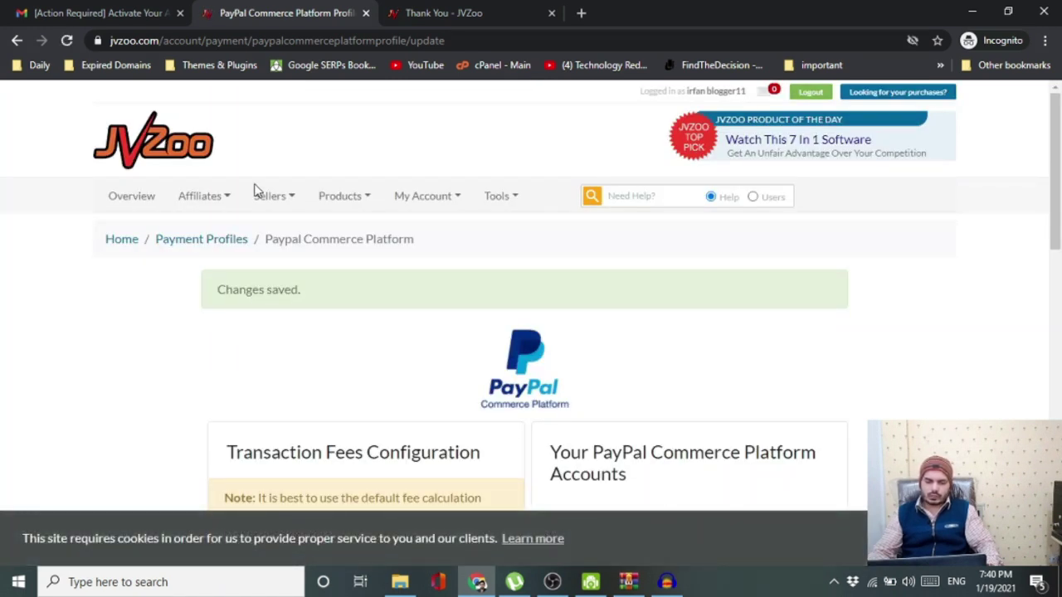
{"action": "scroll", "coordinate": [434, 233], "scroll_direction": "down", "scroll_amount": 10}
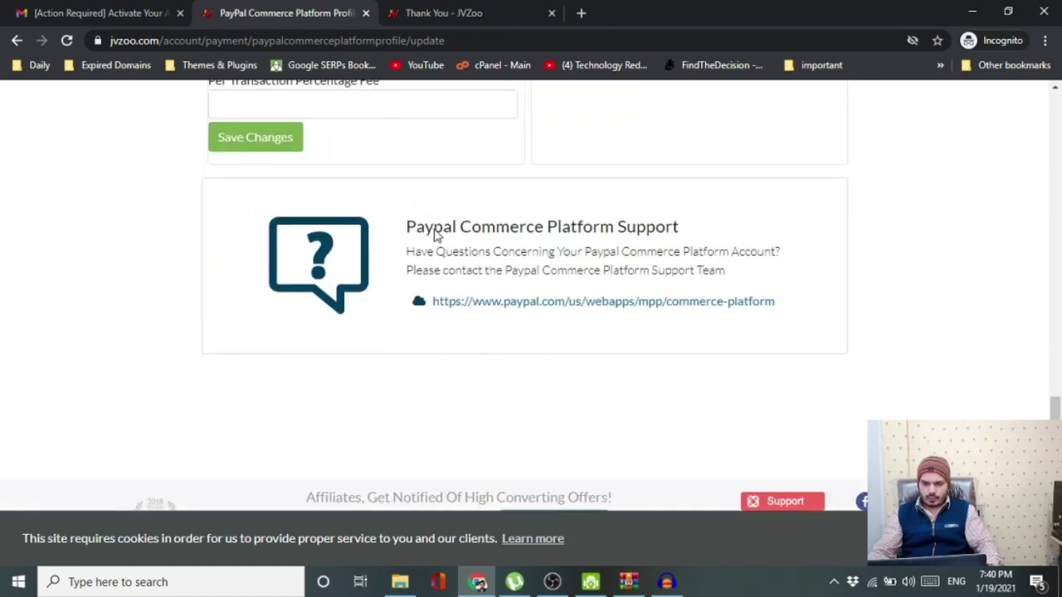
{"action": "scroll", "coordinate": [434, 231], "scroll_direction": "up", "scroll_amount": 10}
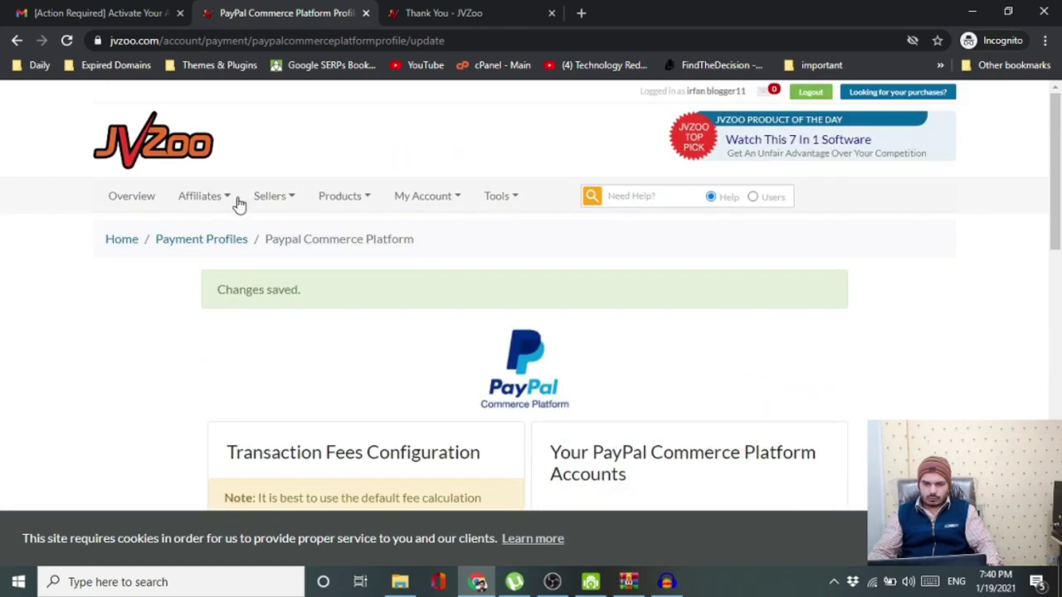
Continue through the payment processors and recommended tools pages to complete the sign-up and open the JVZoo account dashboard.
{"action": "left_click", "coordinate": [214, 201]}
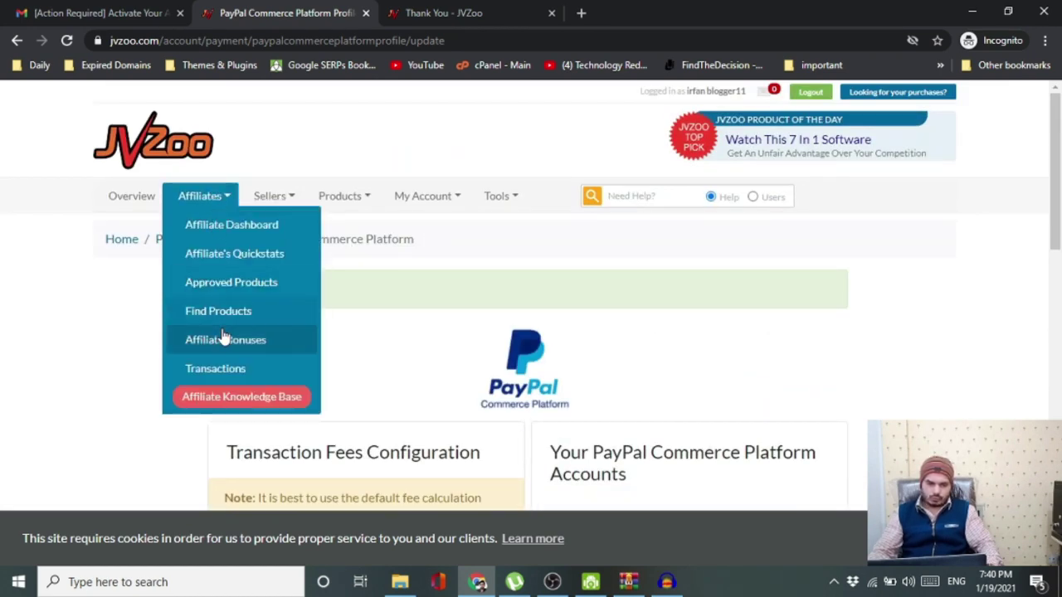
{"action": "left_click", "coordinate": [224, 286]}
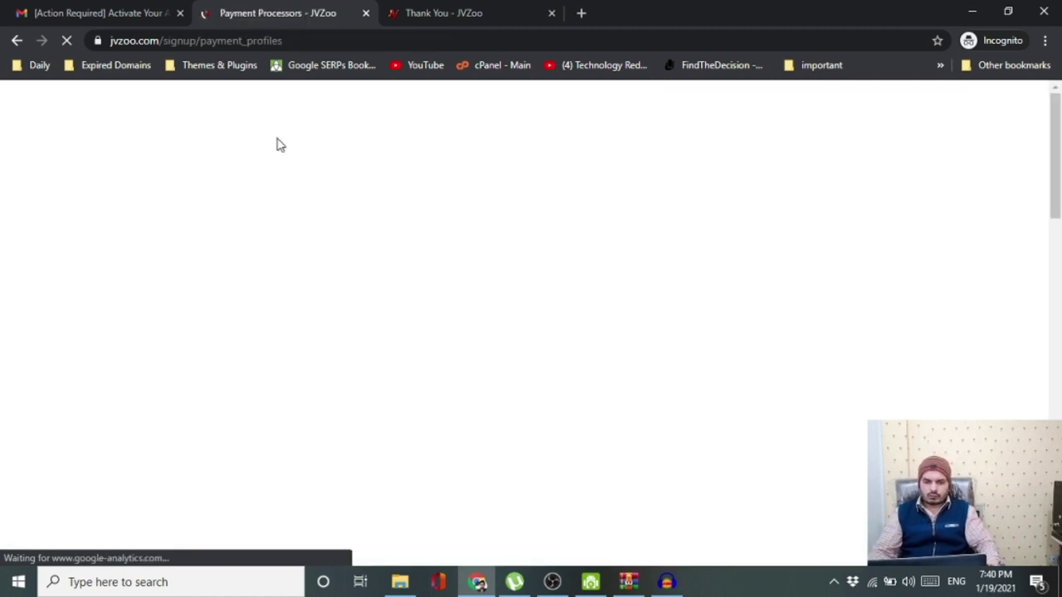
{"action": "scroll", "coordinate": [281, 145], "scroll_direction": "down", "scroll_amount": 10}
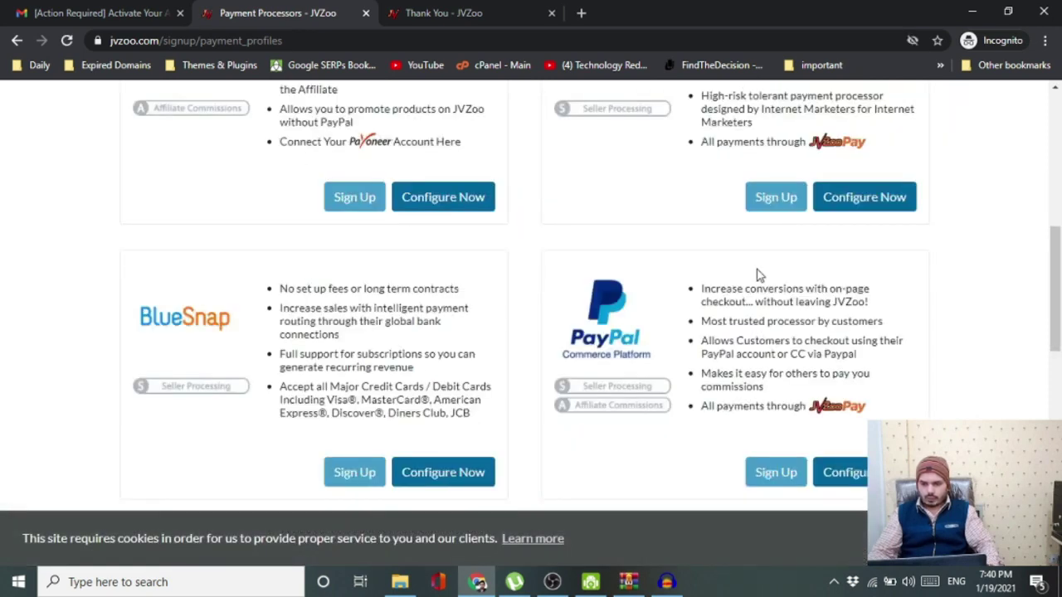
{"action": "left_click_drag", "start_coordinate": [1058, 280], "coordinate": [1056, 405]}
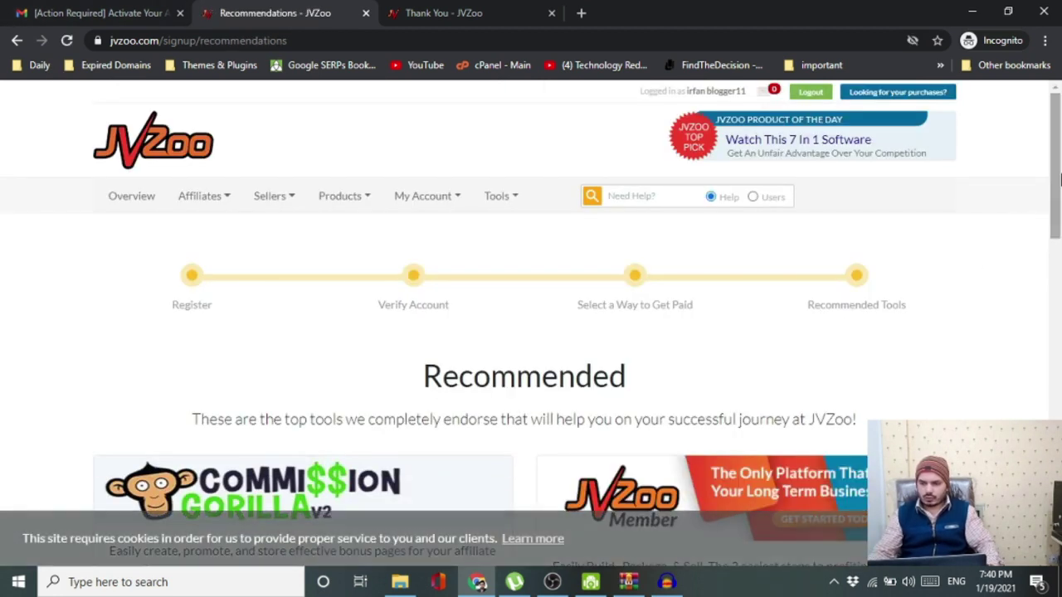
{"action": "left_click_drag", "start_coordinate": [1058, 183], "coordinate": [1058, 456]}
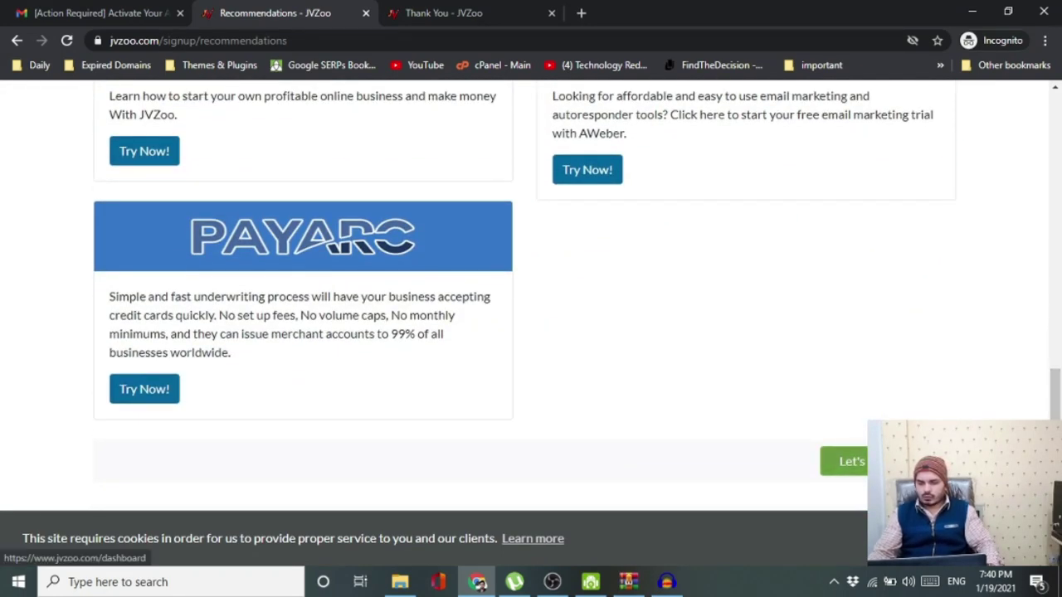
{"action": "left_click", "coordinate": [881, 461]}
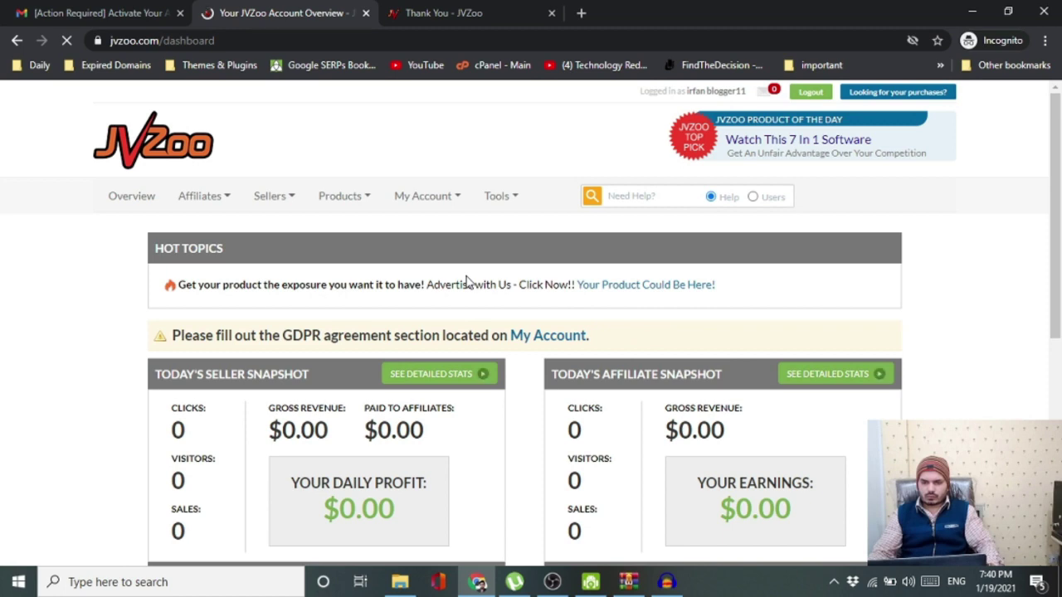
Review the seller and affiliate snapshots for today and yesterday on the account dashboard.
{"action": "scroll", "coordinate": [484, 286], "scroll_direction": "down", "scroll_amount": 5}
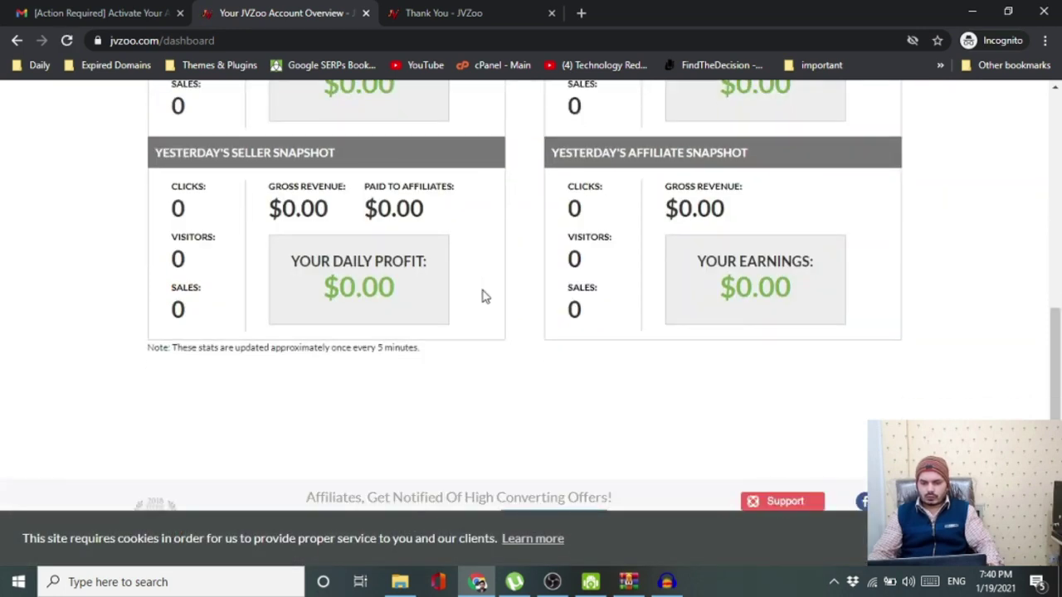
{"action": "scroll", "coordinate": [485, 296], "scroll_direction": "up", "scroll_amount": 5}
{"action": "scroll", "coordinate": [484, 289], "scroll_direction": "down", "scroll_amount": 5}
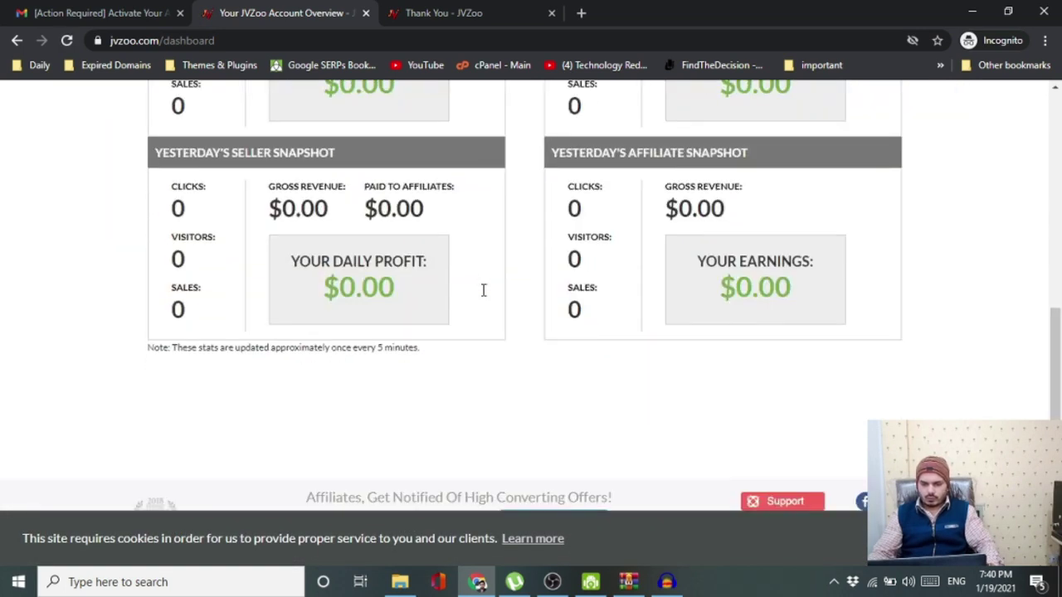
{"action": "scroll", "coordinate": [483, 290], "scroll_direction": "up", "scroll_amount": 5}
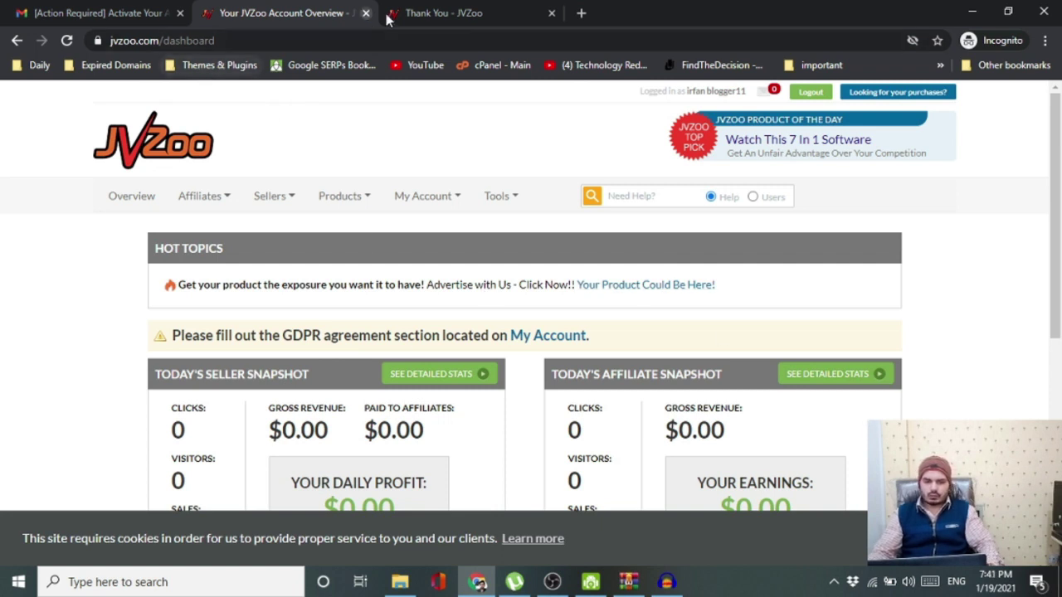
Open muncheye.com in place of the registration thank-you page.
{"action": "left_click", "coordinate": [454, 15]}
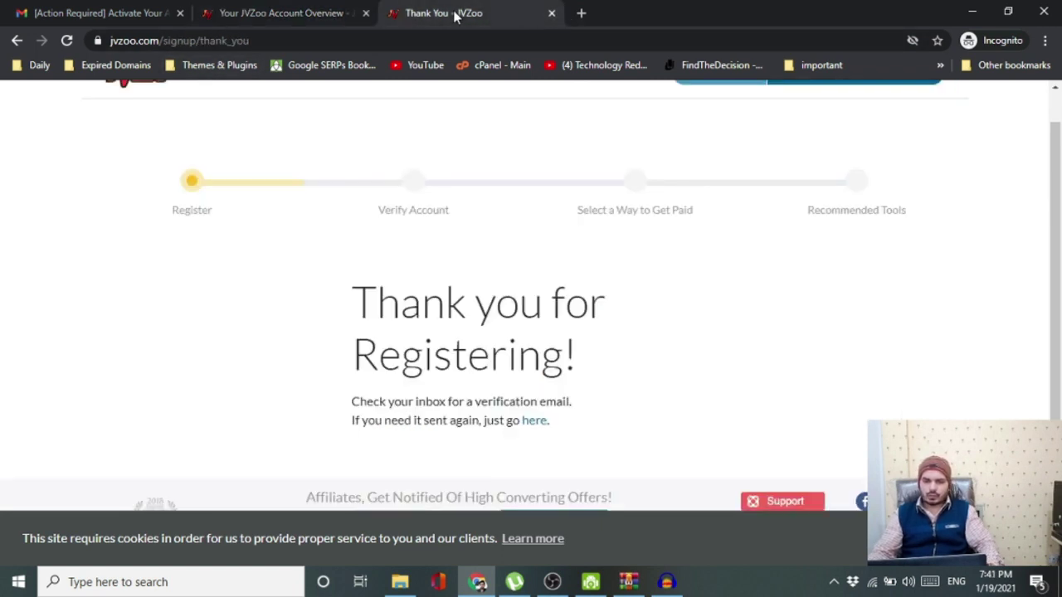
{"action": "left_click", "coordinate": [304, 15]}
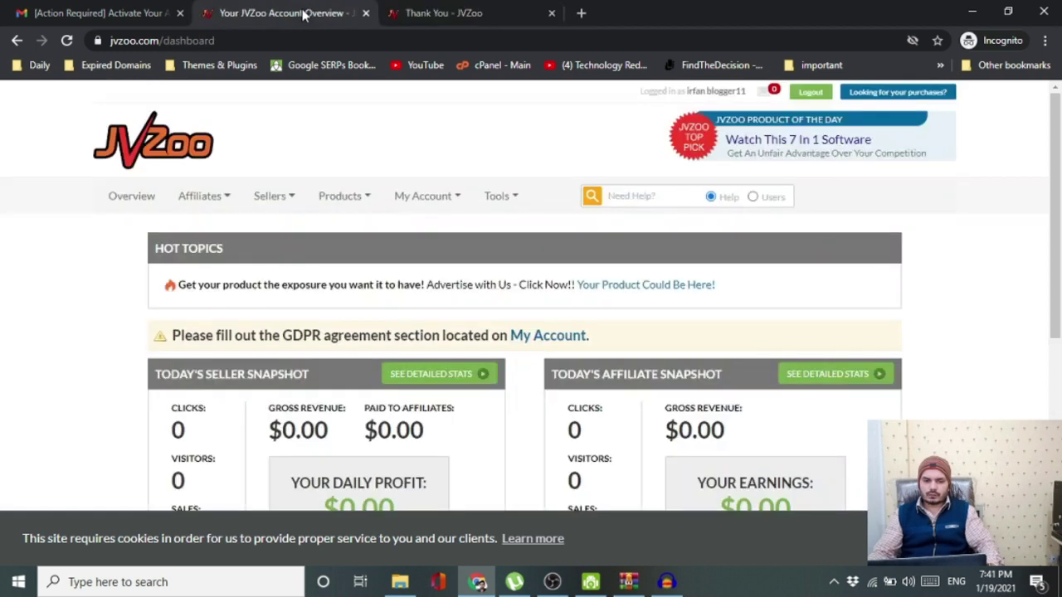
{"action": "left_click", "coordinate": [457, 18]}
{"action": "left_click", "coordinate": [443, 37]}
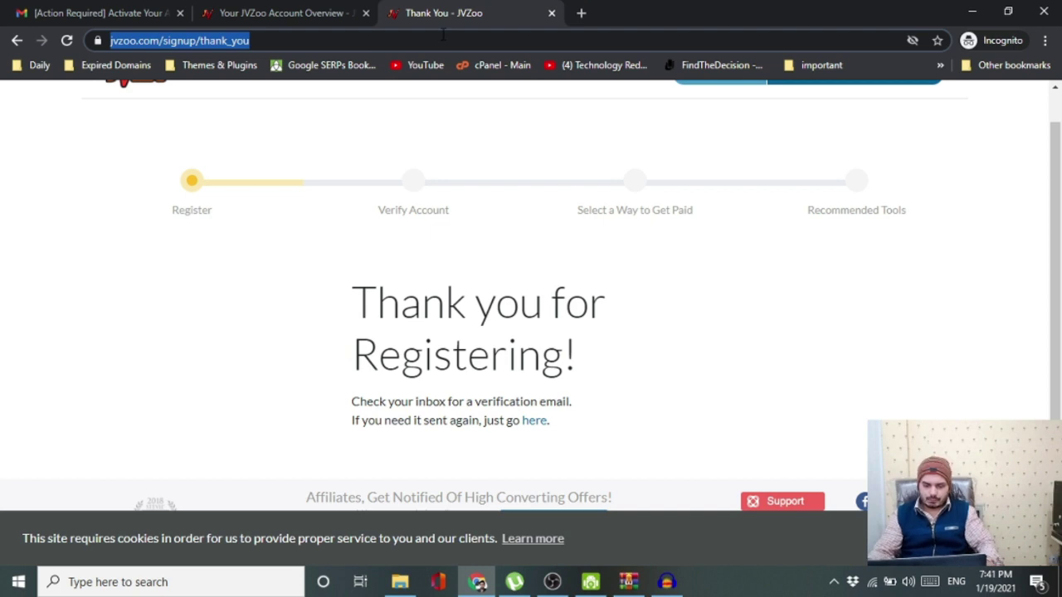
{"action": "type", "text": "munc"}
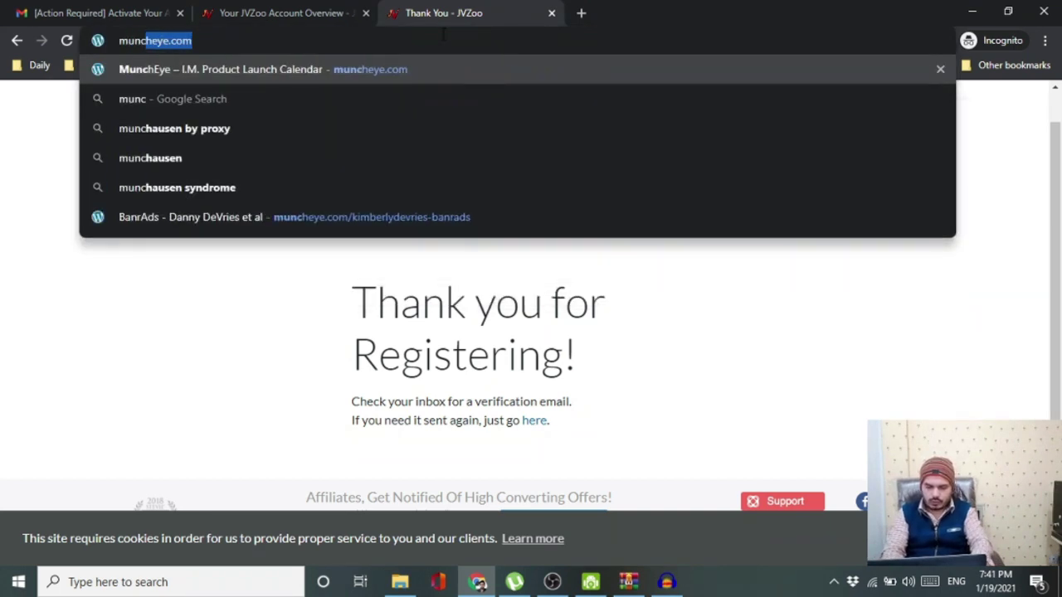
{"action": "type", "text": "heye"}
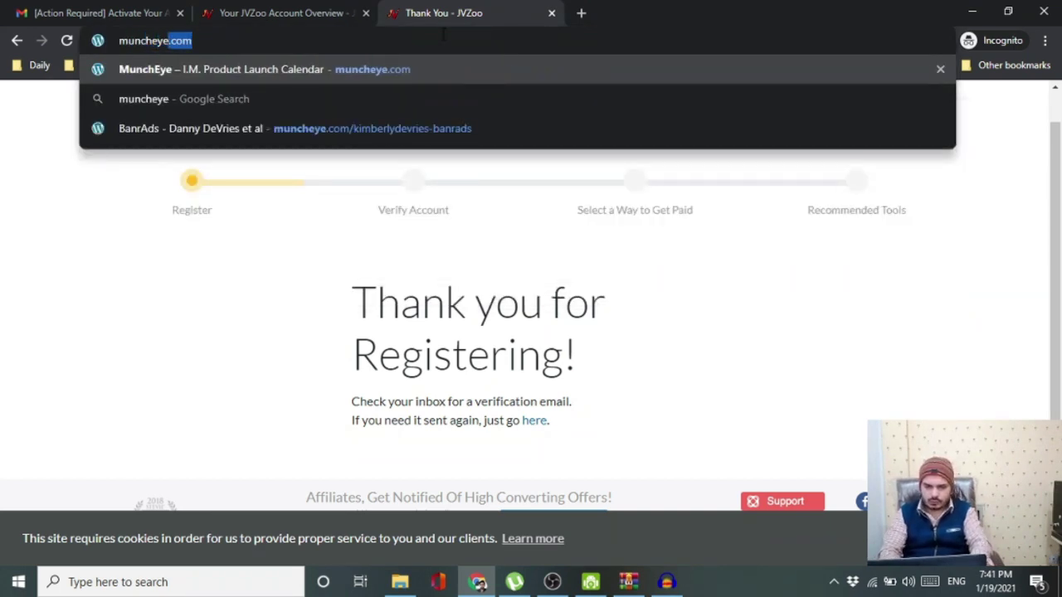
{"action": "key", "text": "Return"}
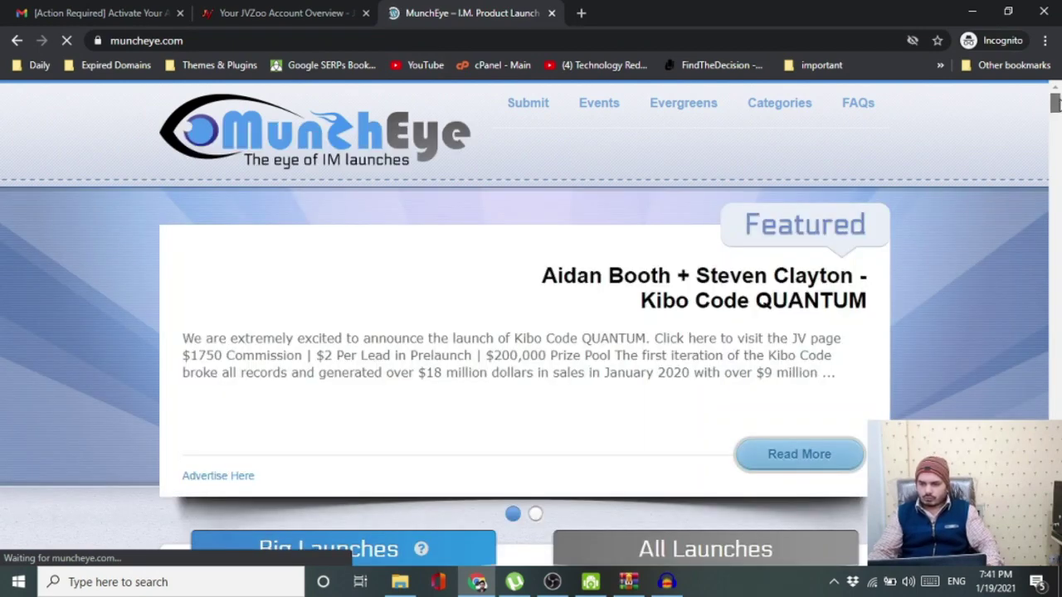
Examine the launch dates, prices and commission rates of Blog Link Magic and Zapable 2020 in the All Launches list.
{"action": "left_click_drag", "start_coordinate": [1056, 101], "coordinate": [1055, 120]}
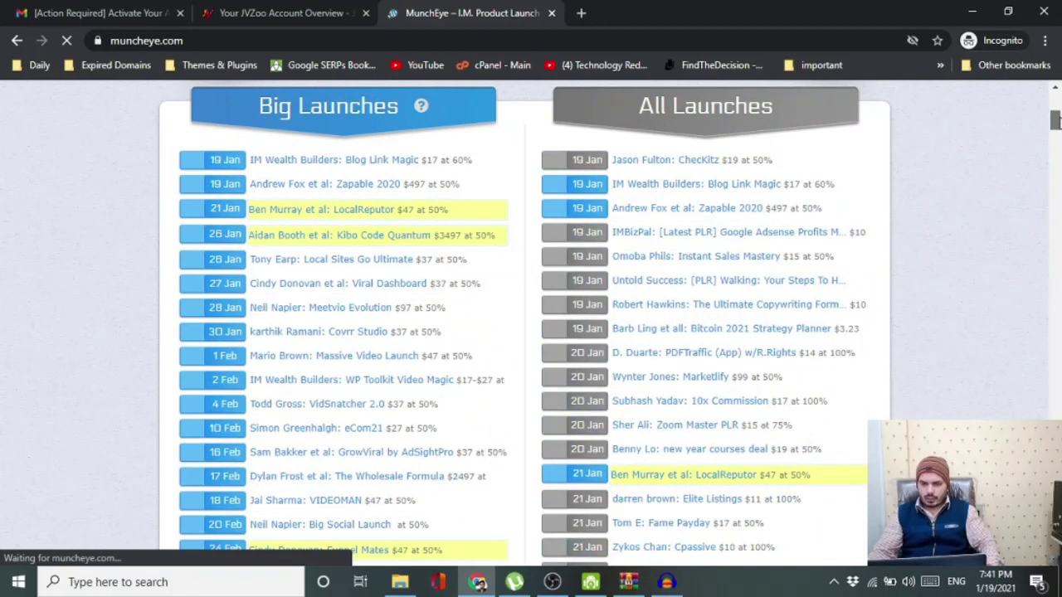
{"action": "left_click_drag", "start_coordinate": [572, 184], "coordinate": [601, 184]}
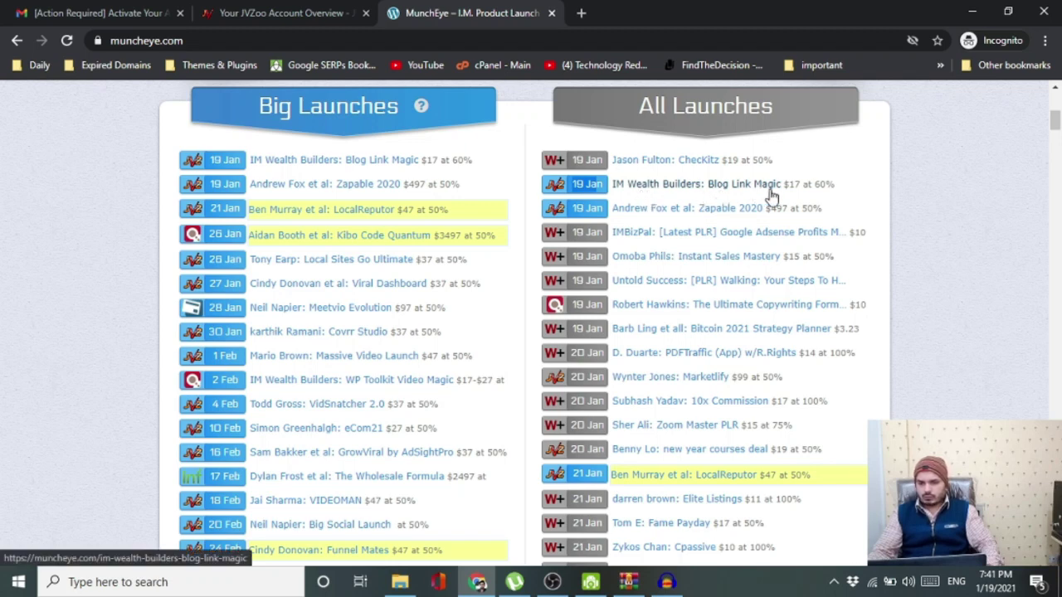
{"action": "left_click_drag", "start_coordinate": [784, 185], "coordinate": [798, 185]}
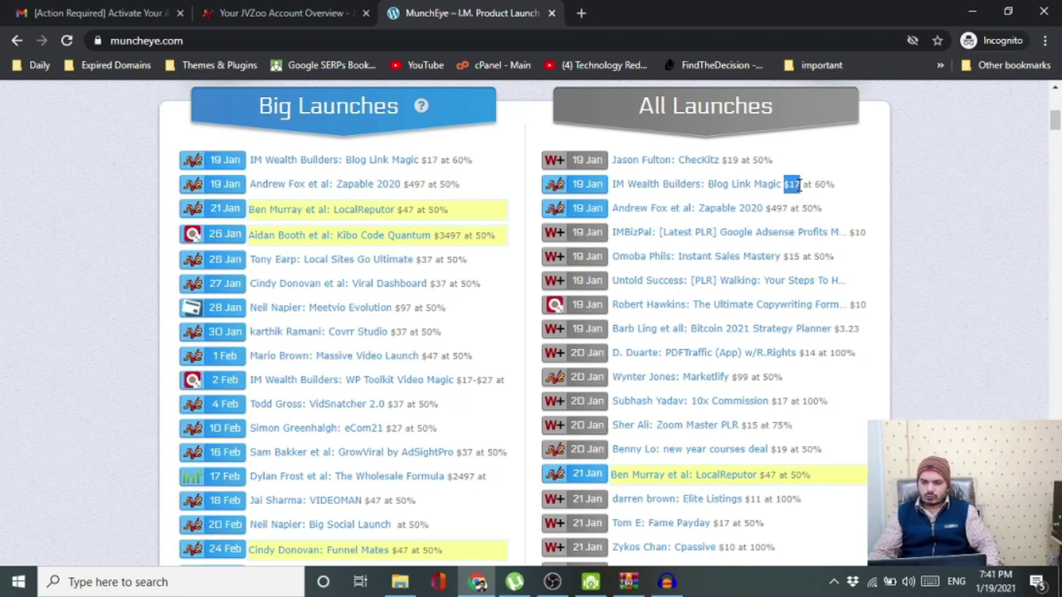
{"action": "left_click", "coordinate": [842, 186]}
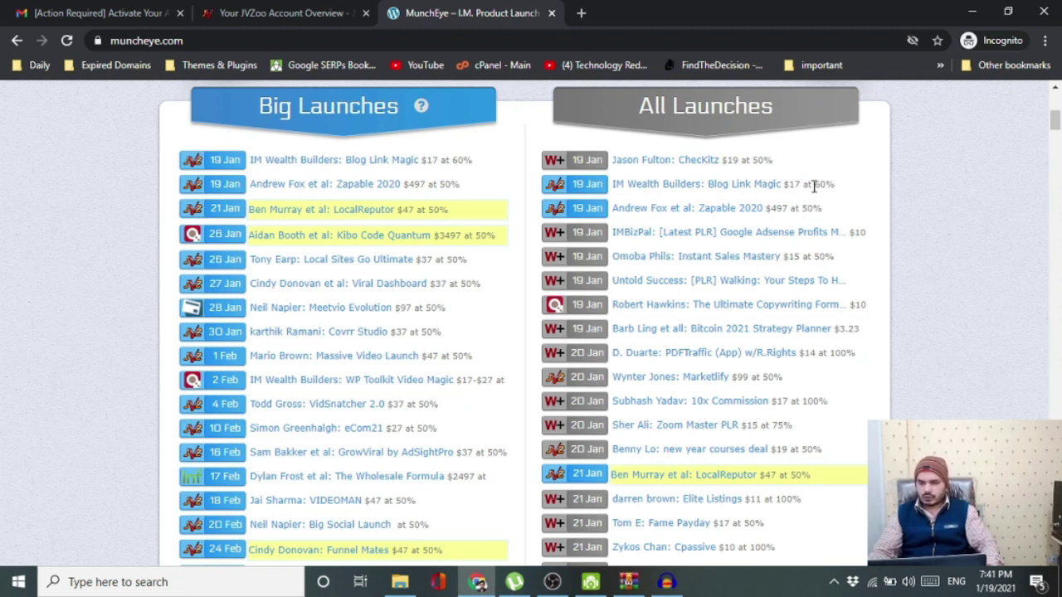
{"action": "left_click_drag", "start_coordinate": [813, 185], "coordinate": [830, 187]}
{"action": "left_click", "coordinate": [852, 211]}
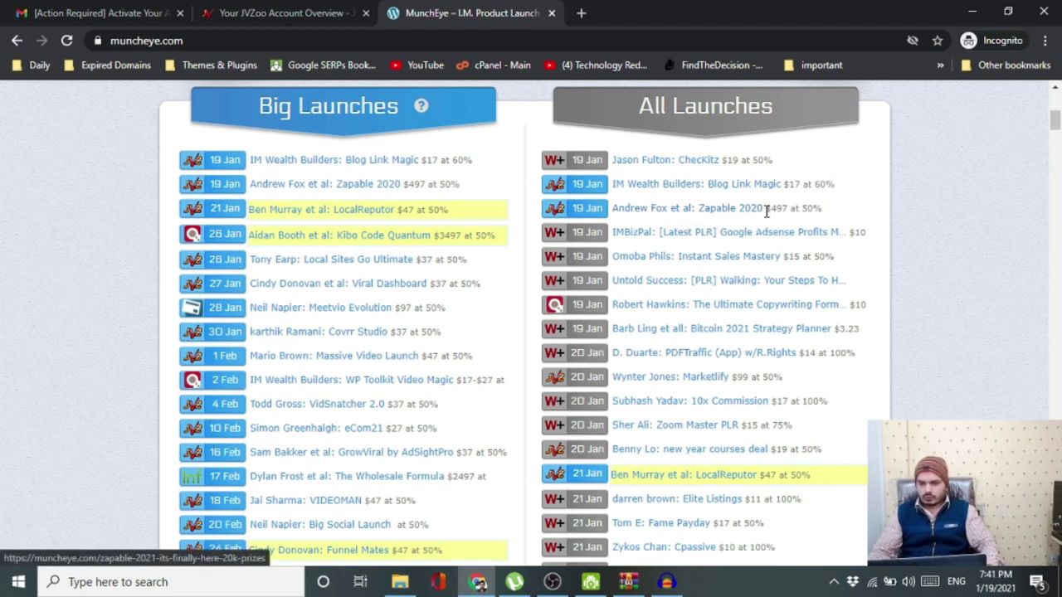
{"action": "left_click_drag", "start_coordinate": [765, 209], "coordinate": [790, 210]}
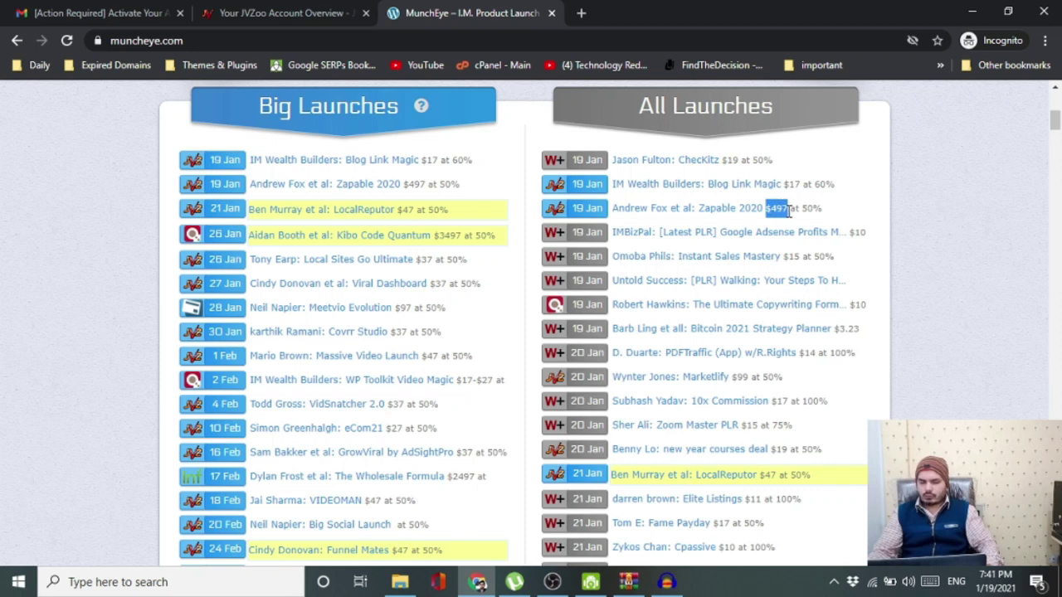
{"action": "left_click", "coordinate": [835, 207]}
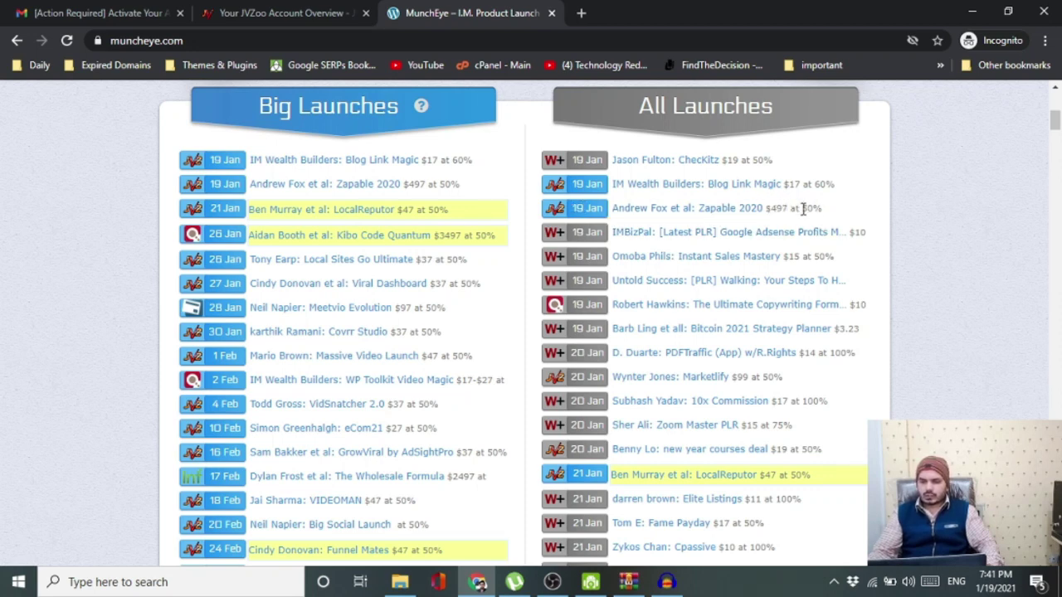
{"action": "left_click_drag", "start_coordinate": [799, 209], "coordinate": [814, 210]}
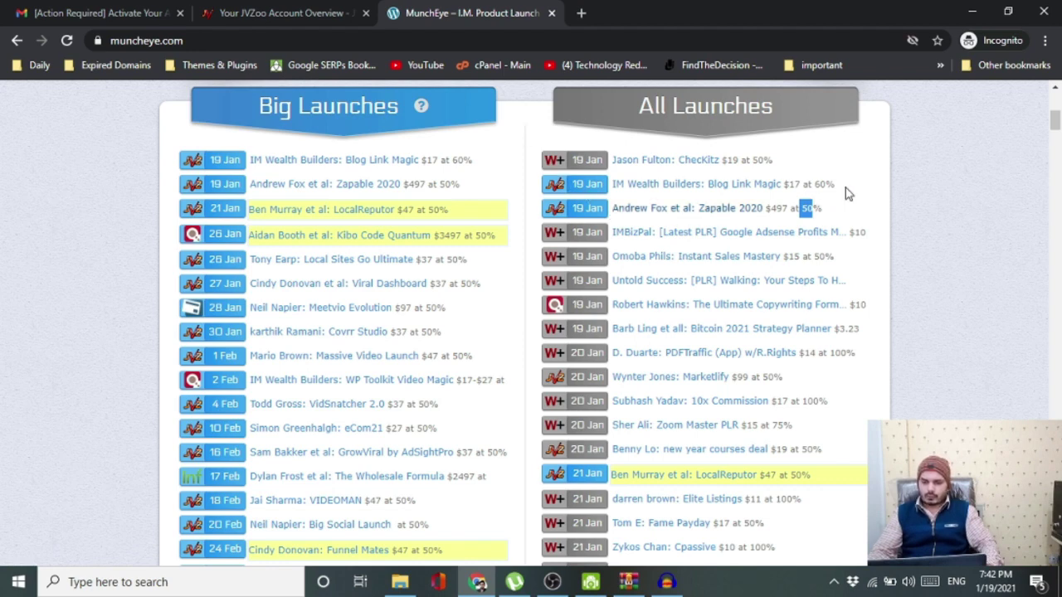
Open the LocalReputor launch dated 21 Jan in a new tab and switch to it.
{"action": "left_click_drag", "start_coordinate": [1054, 123], "coordinate": [1053, 128]}
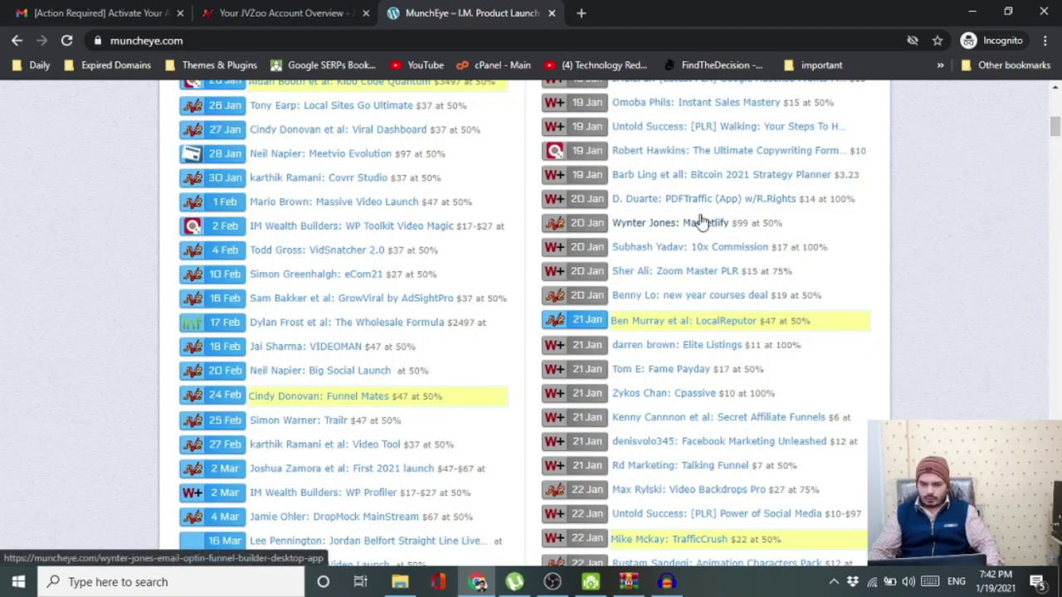
{"action": "right_click", "coordinate": [688, 324]}
{"action": "left_click", "coordinate": [715, 330]}
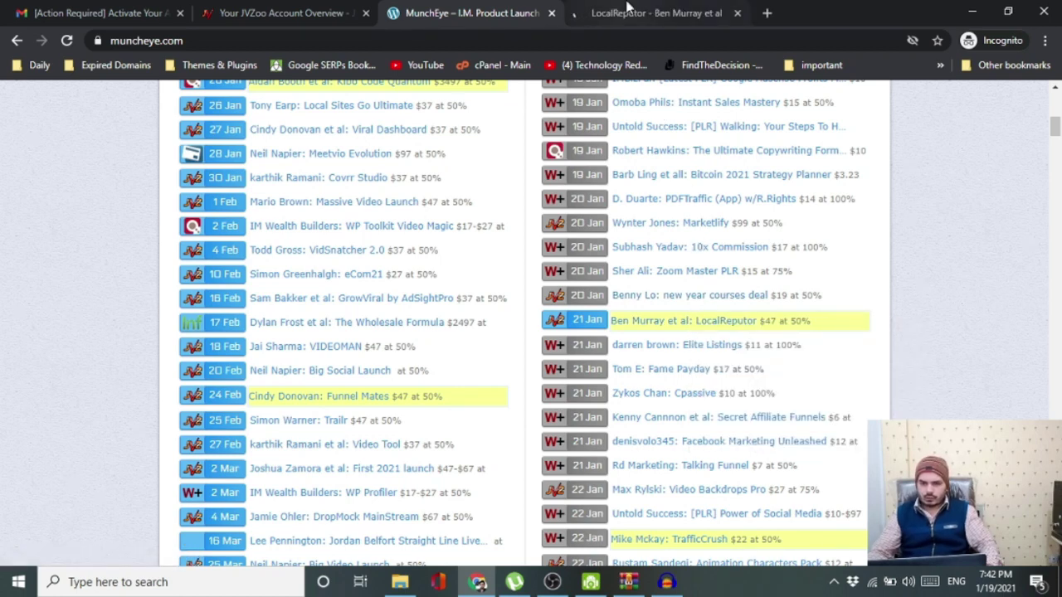
{"action": "left_click", "coordinate": [635, 13]}
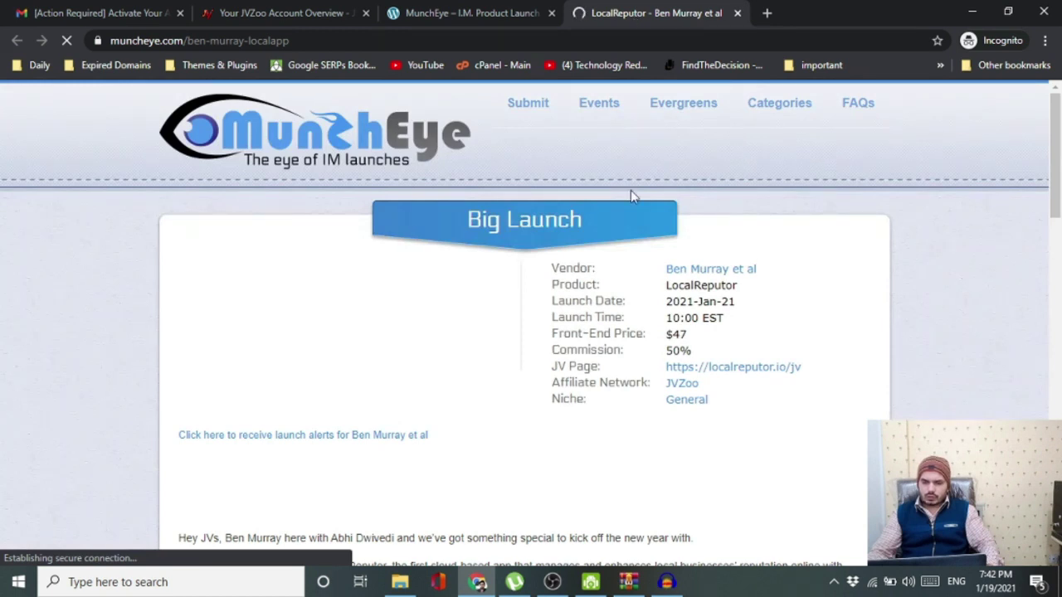
Go to LocalReputor's JV page and follow its JVZoo pay link to the product's affiliate request page.
{"action": "left_click_drag", "start_coordinate": [551, 367], "coordinate": [594, 365]}
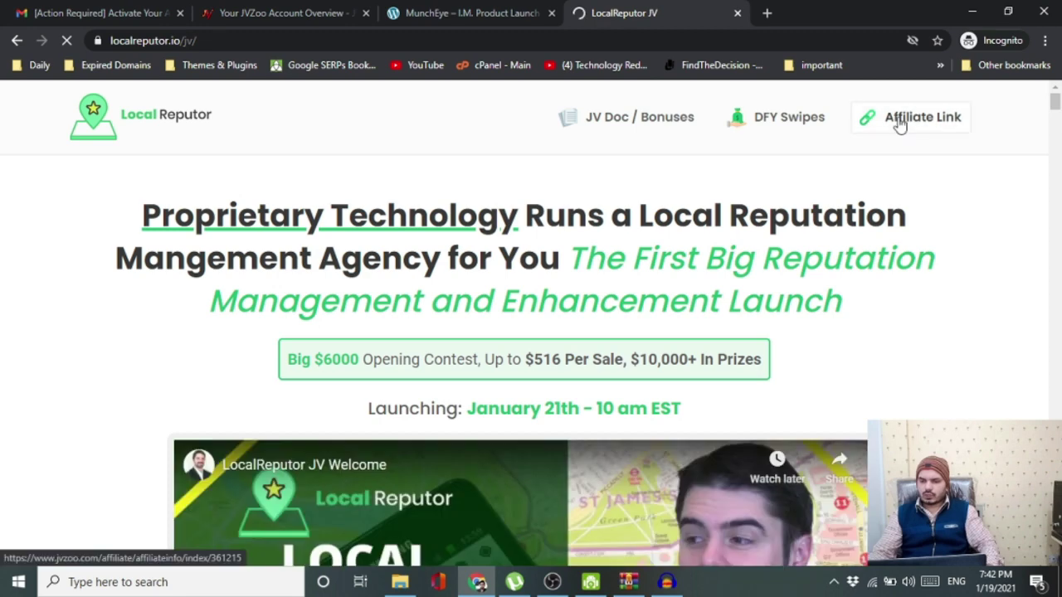
{"action": "scroll", "coordinate": [665, 222], "scroll_direction": "down", "scroll_amount": 10}
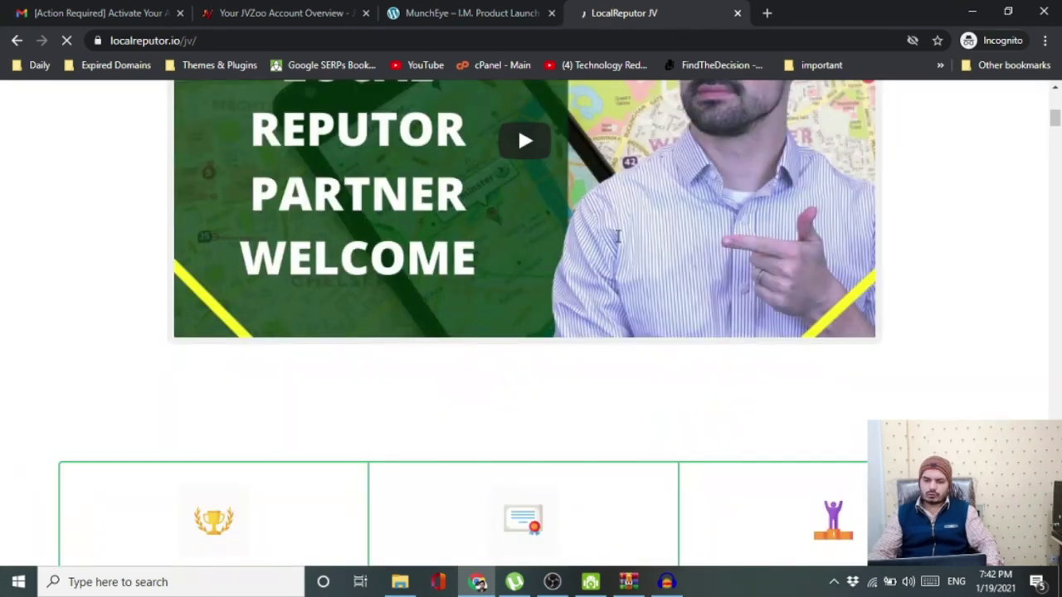
{"action": "left_click_drag", "start_coordinate": [1056, 155], "coordinate": [1055, 145]}
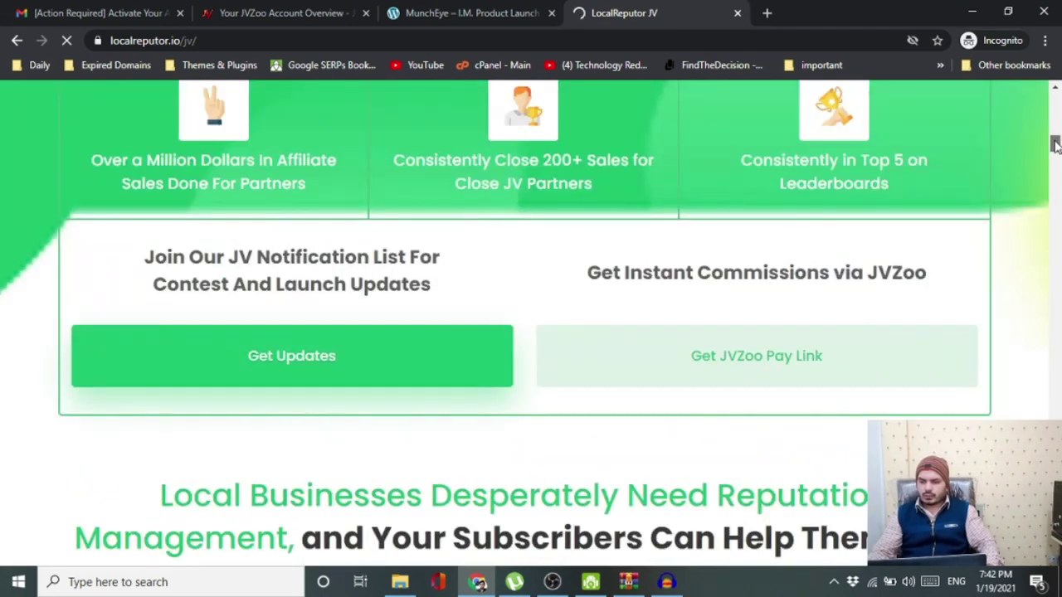
{"action": "left_click", "coordinate": [723, 363]}
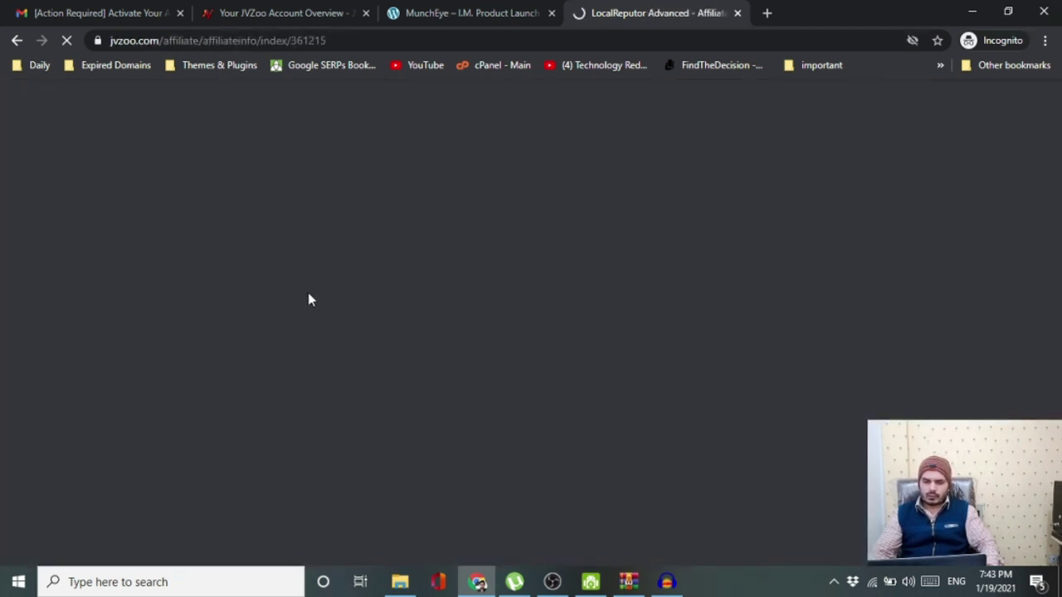
Examine the permission request form, sale price and commission on the LocalReputor affiliate page.
{"action": "scroll", "coordinate": [307, 298], "scroll_direction": "down", "scroll_amount": 15}
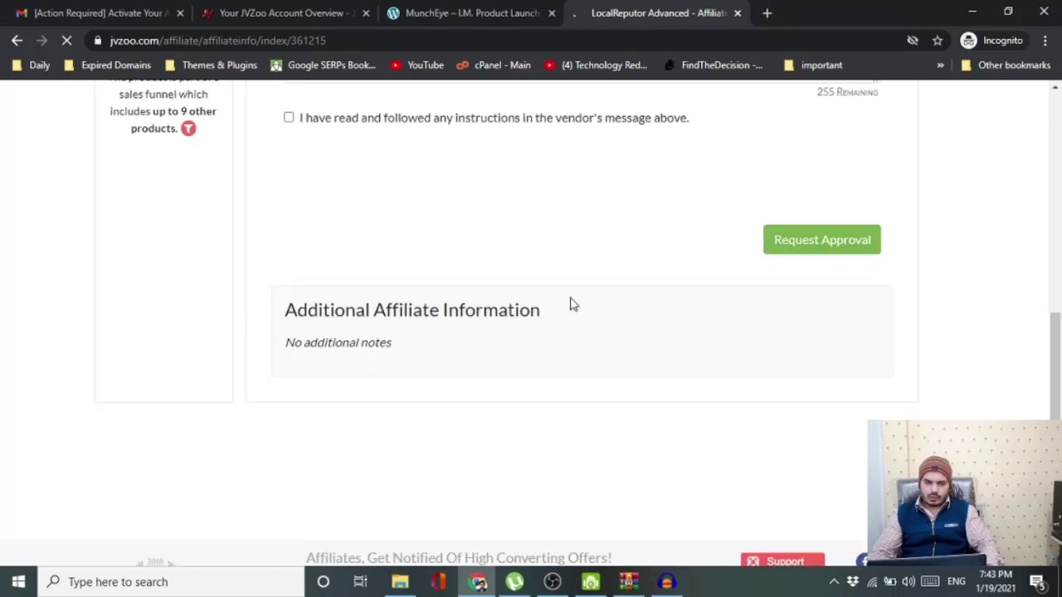
{"action": "left_click_drag", "start_coordinate": [1052, 368], "coordinate": [1058, 237]}
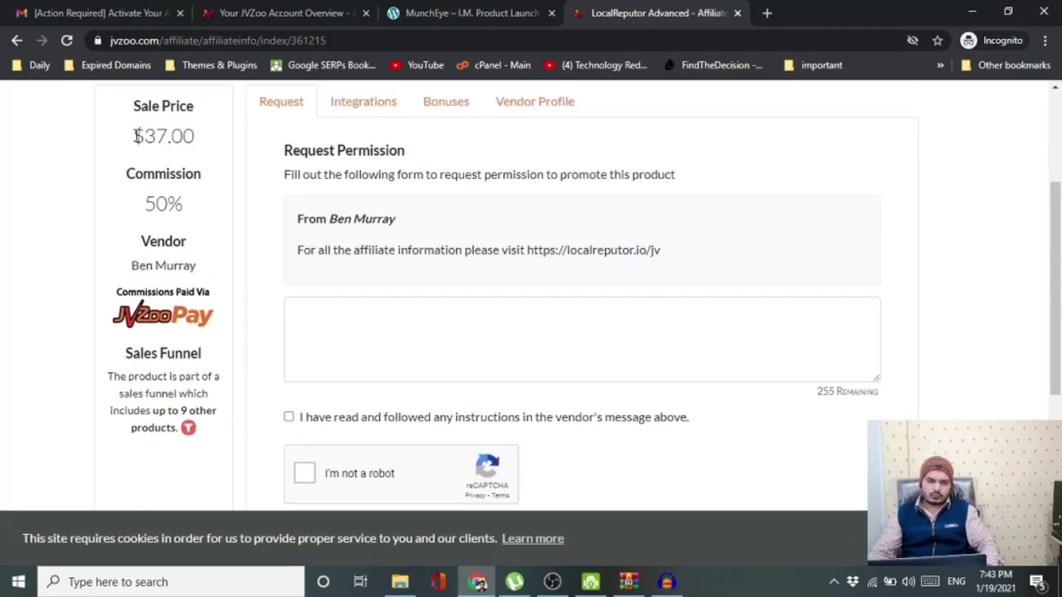
{"action": "left_click_drag", "start_coordinate": [135, 136], "coordinate": [174, 136]}
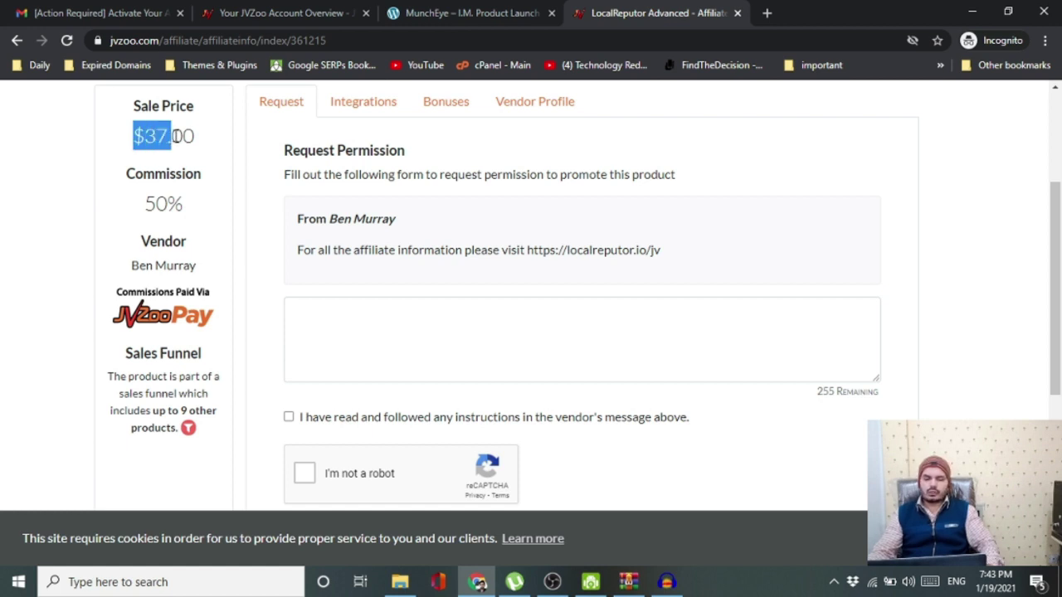
{"action": "left_click", "coordinate": [173, 202]}
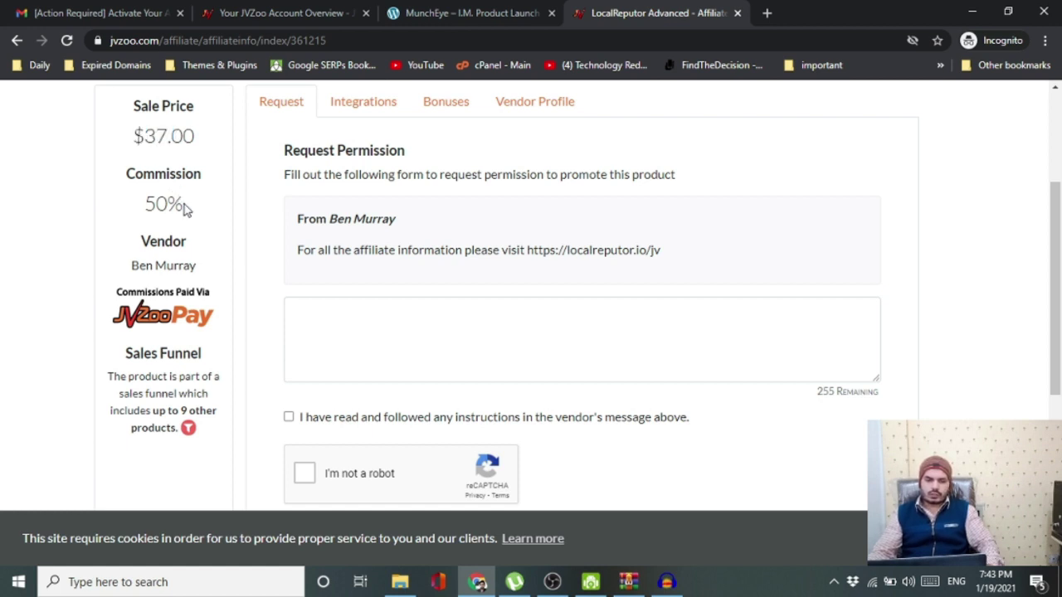
{"action": "left_click_drag", "start_coordinate": [185, 209], "coordinate": [146, 208]}
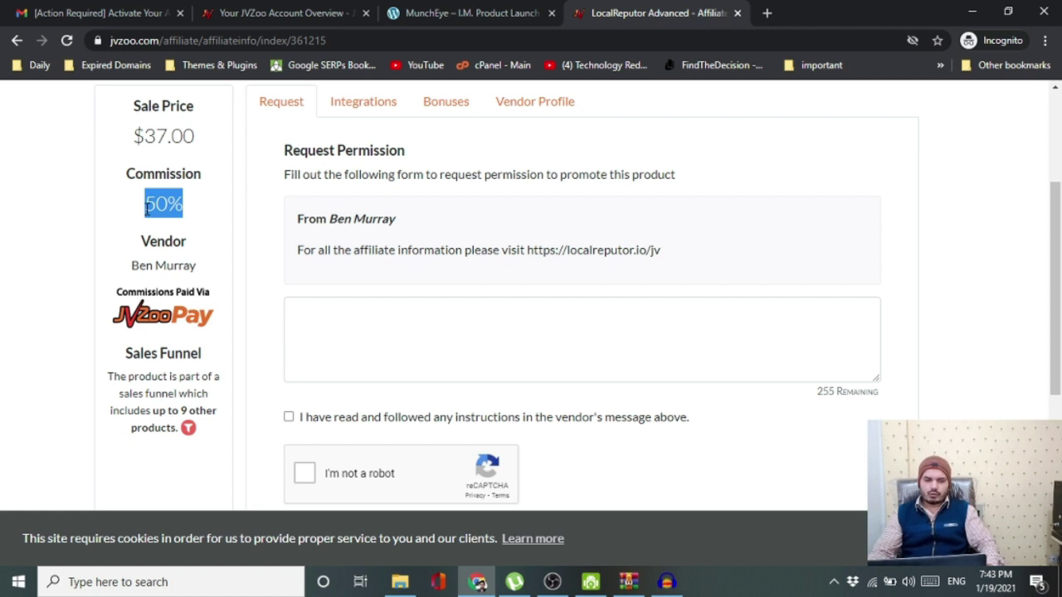
Examine the vendor, the commission payment method and the Request Permission form on the LocalReputor affiliate page.
{"action": "left_click", "coordinate": [133, 271]}
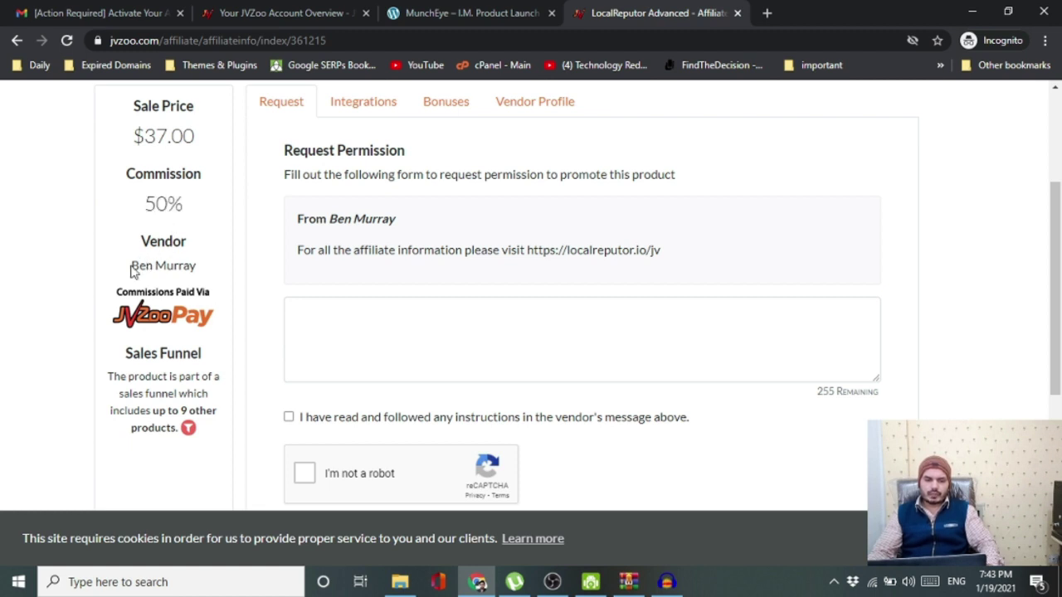
{"action": "left_click_drag", "start_coordinate": [131, 267], "coordinate": [189, 266]}
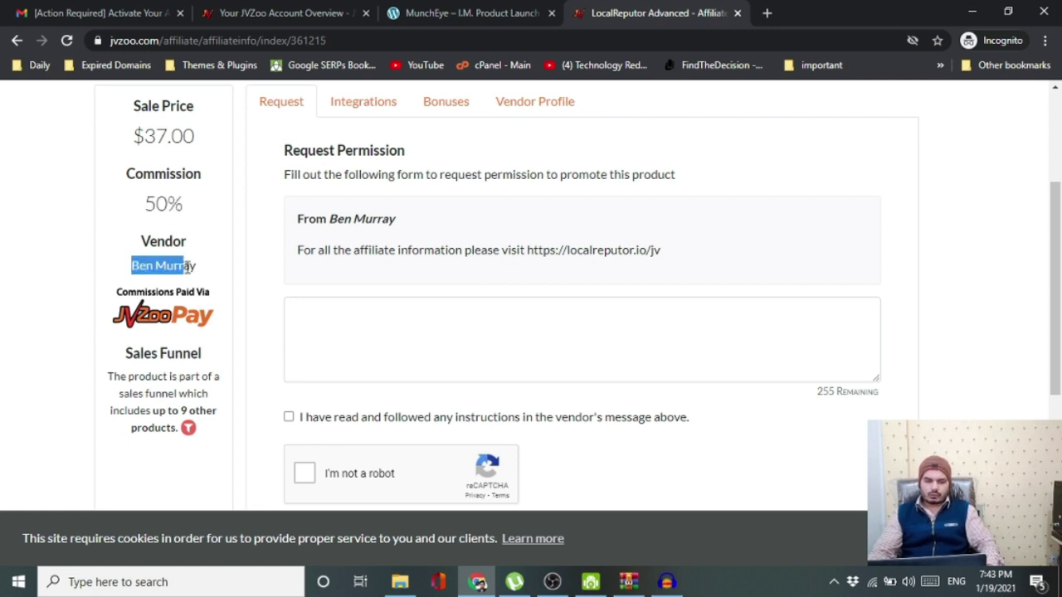
{"action": "left_click", "coordinate": [113, 320]}
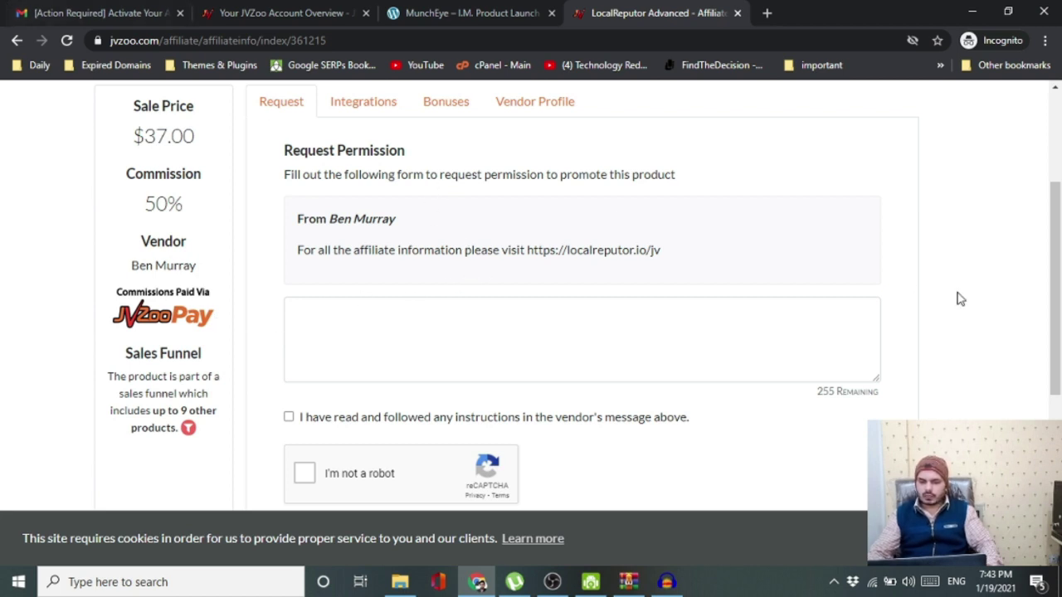
{"action": "scroll", "coordinate": [1060, 240], "scroll_direction": "up", "scroll_amount": 1}
{"action": "scroll", "coordinate": [1060, 241], "scroll_direction": "down", "scroll_amount": 1}
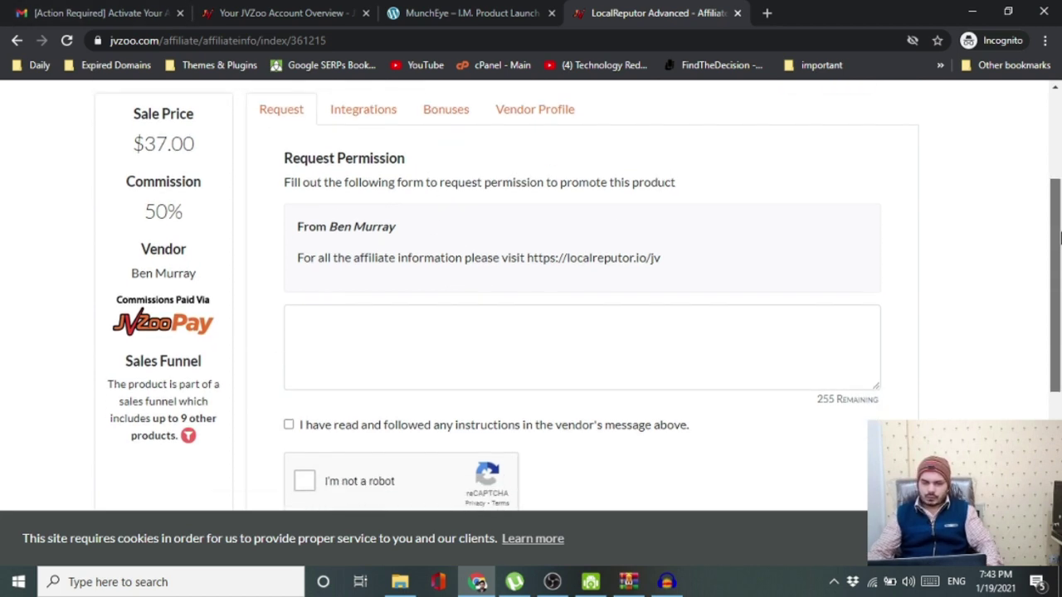
{"action": "left_click_drag", "start_coordinate": [284, 158], "coordinate": [415, 170]}
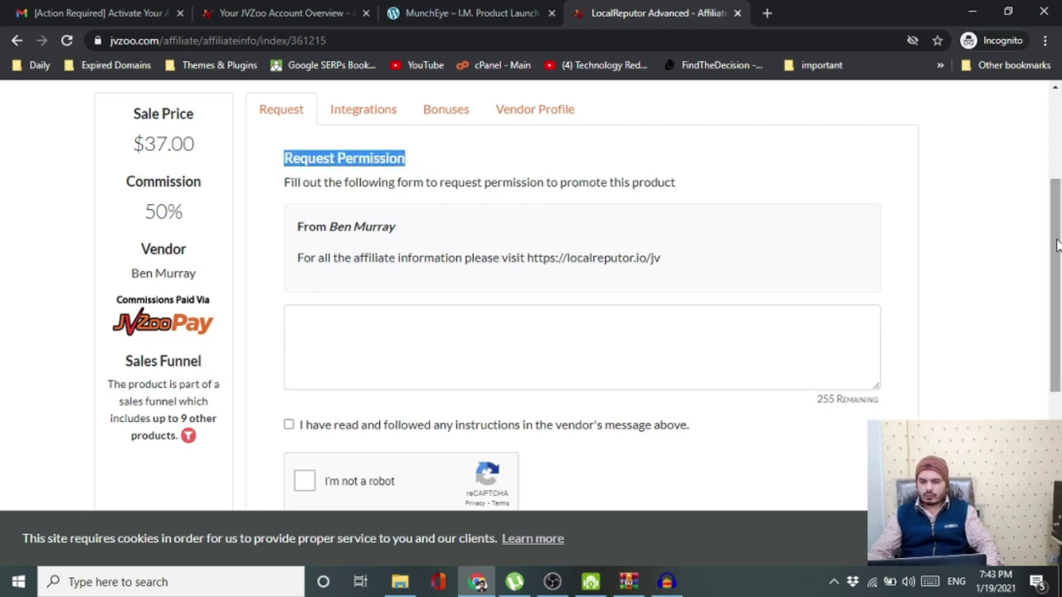
{"action": "scroll", "coordinate": [1058, 258], "scroll_direction": "down", "scroll_amount": 1}
{"action": "scroll", "coordinate": [1058, 258], "scroll_direction": "down", "scroll_amount": 1}
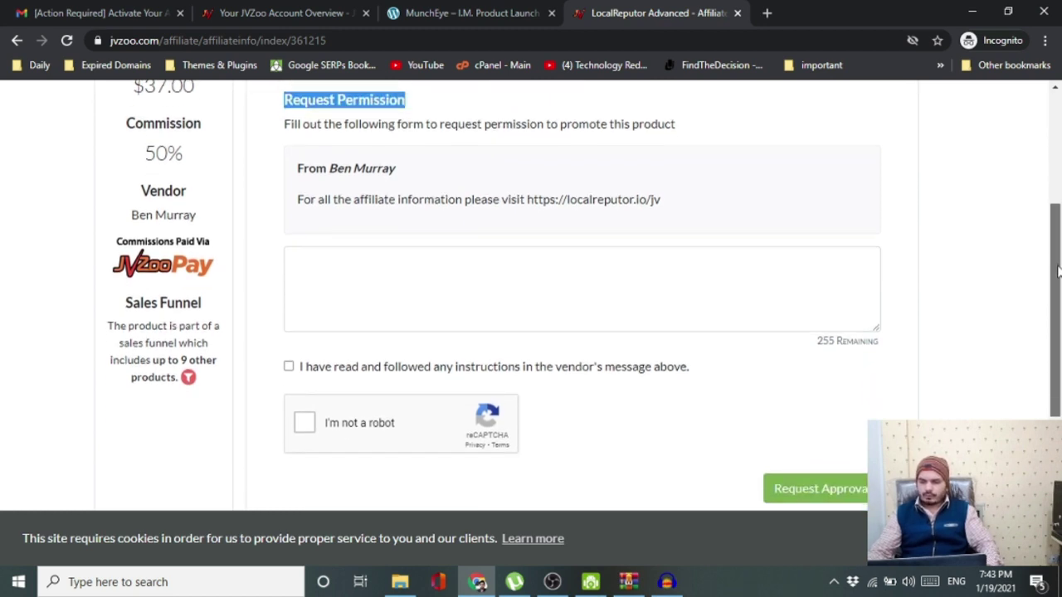
Start the permission request message with "Hello" and, on a new line, "I want to promote your product".
{"action": "left_click", "coordinate": [462, 272]}
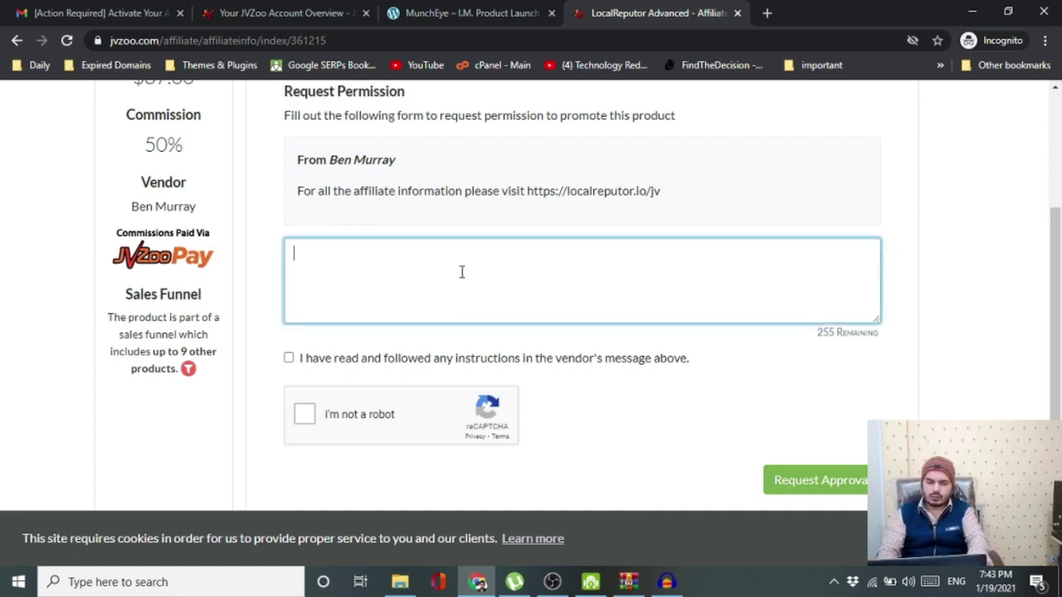
{"action": "type", "text": "Hello"}
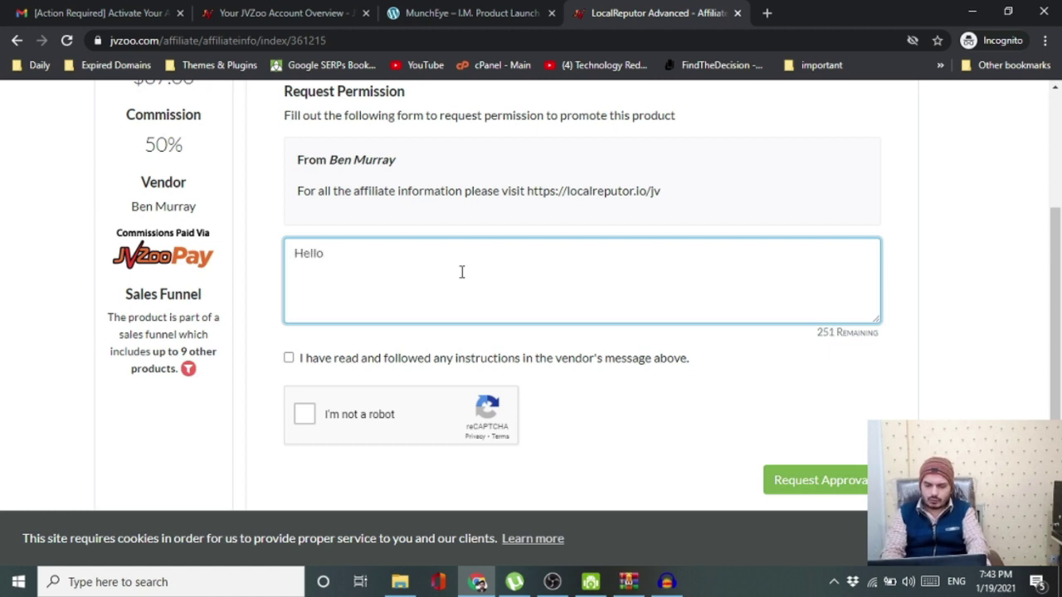
{"action": "key", "text": "Return"}
{"action": "type", "text": "/I"}
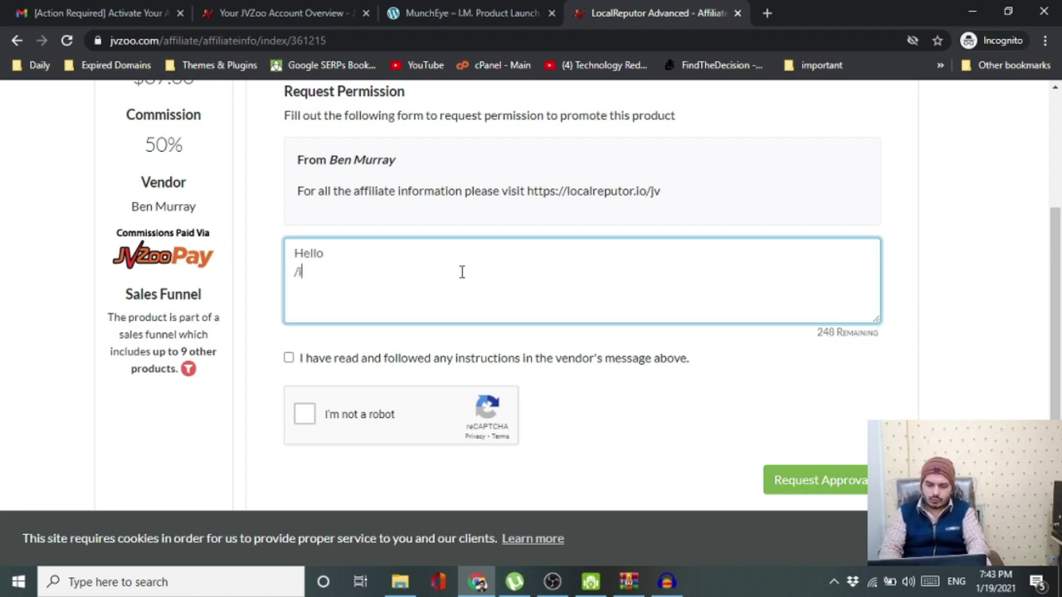
{"action": "key", "text": "BackSpace"}
{"action": "key", "text": "BackSpace"}
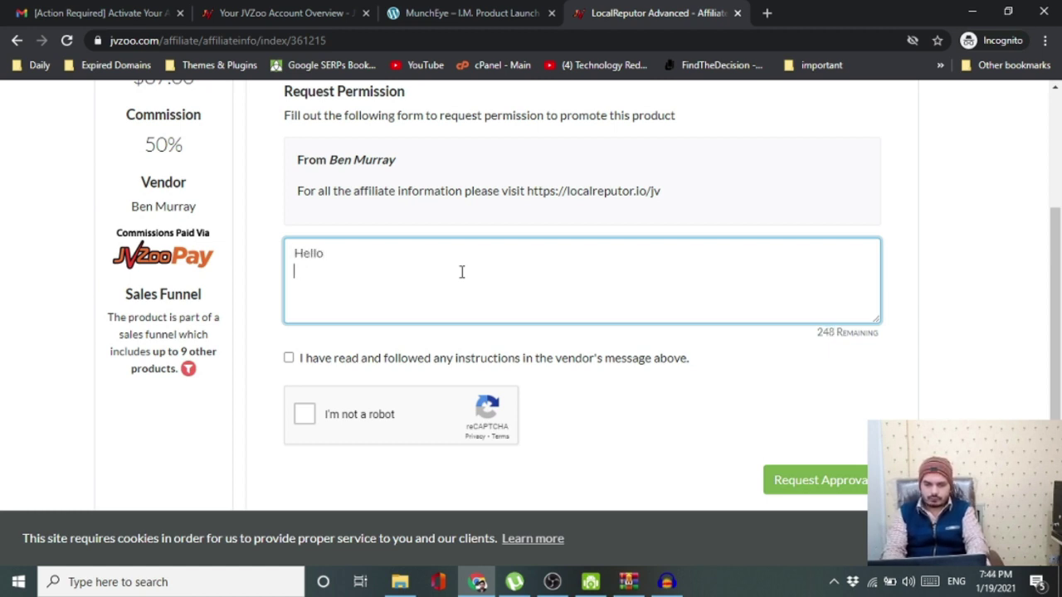
{"action": "type", "text": "I w"}
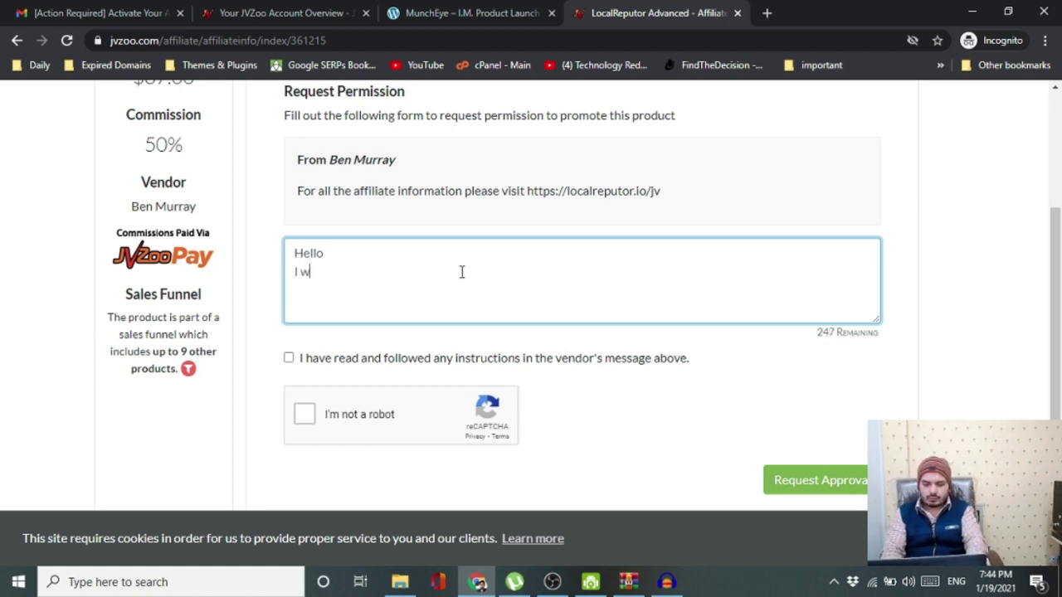
{"action": "type", "text": "ant to"}
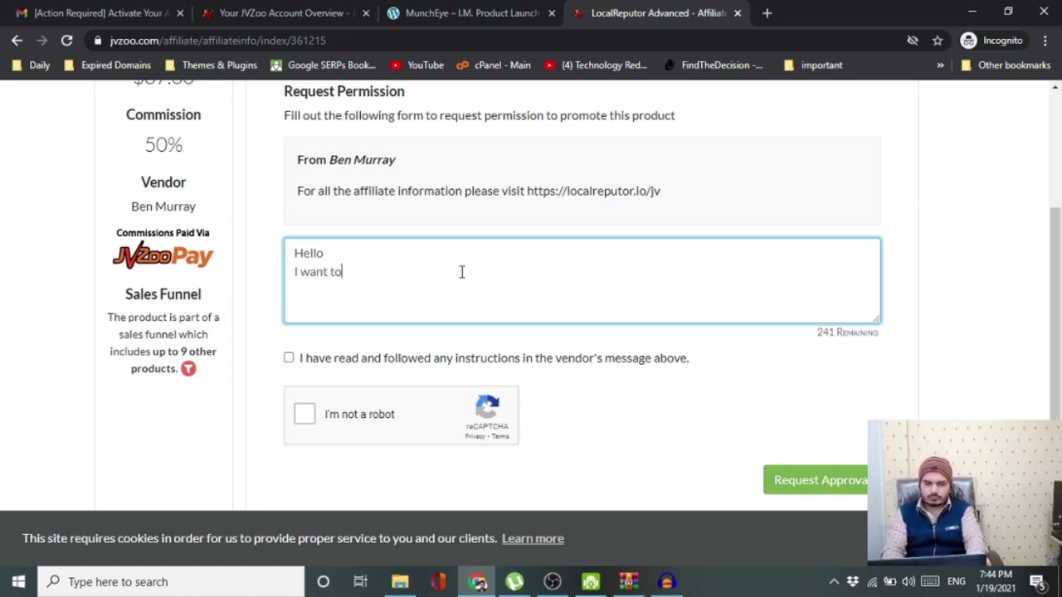
{"action": "type", "text": " promote"}
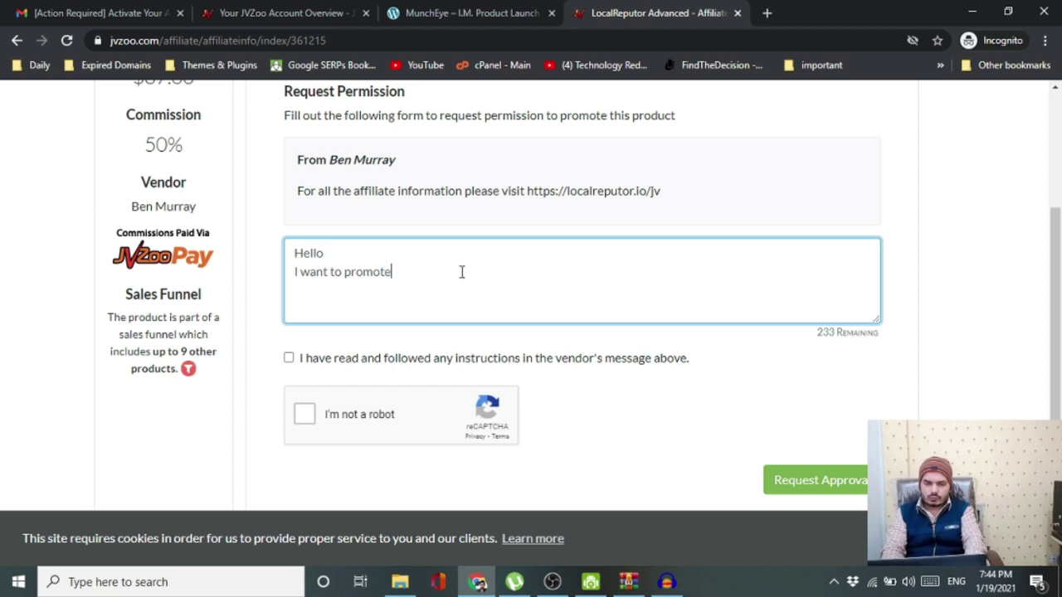
{"action": "type", "text": " your "}
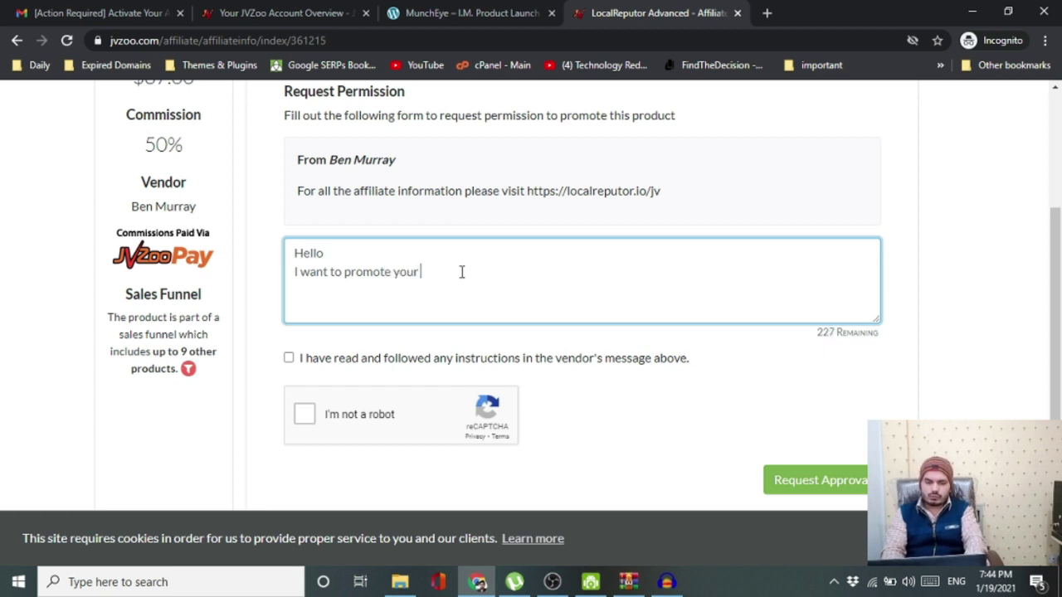
{"action": "type", "text": "product"}
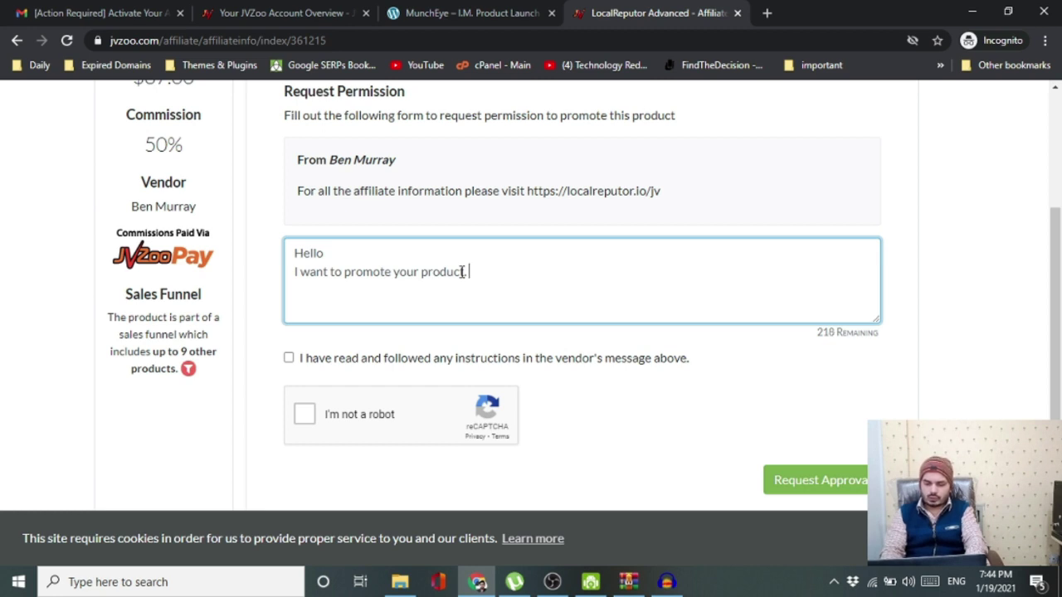
End the first sentence with a period and continue the request message with "I will promote your product through youtube".
{"action": "type", "text": ". I w"}
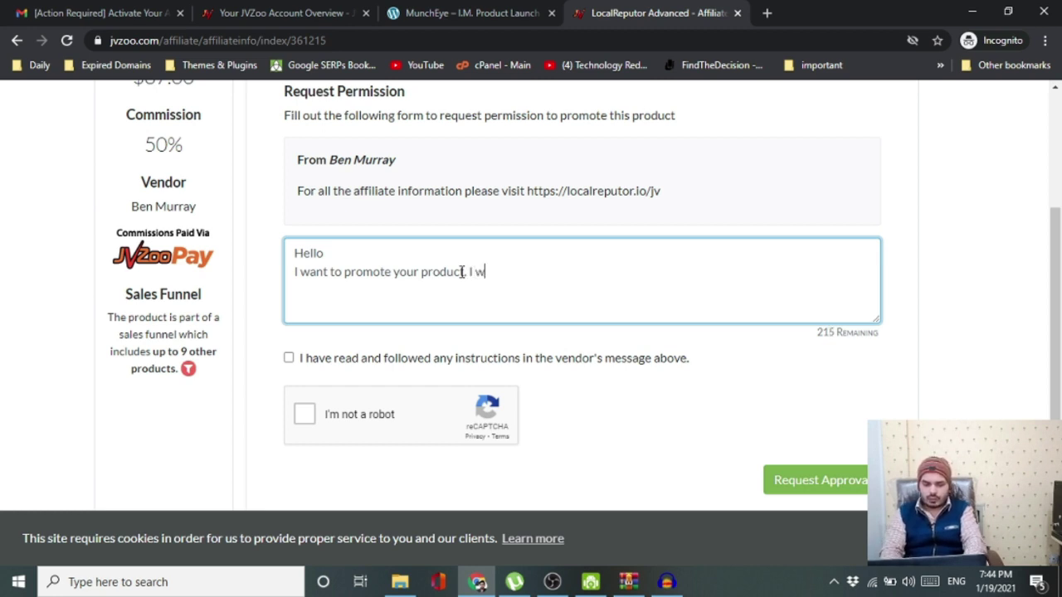
{"action": "type", "text": "ant"}
{"action": "key", "text": "BackSpace"}
{"action": "key", "text": "BackSpace"}
{"action": "key", "text": "BackSpace"}
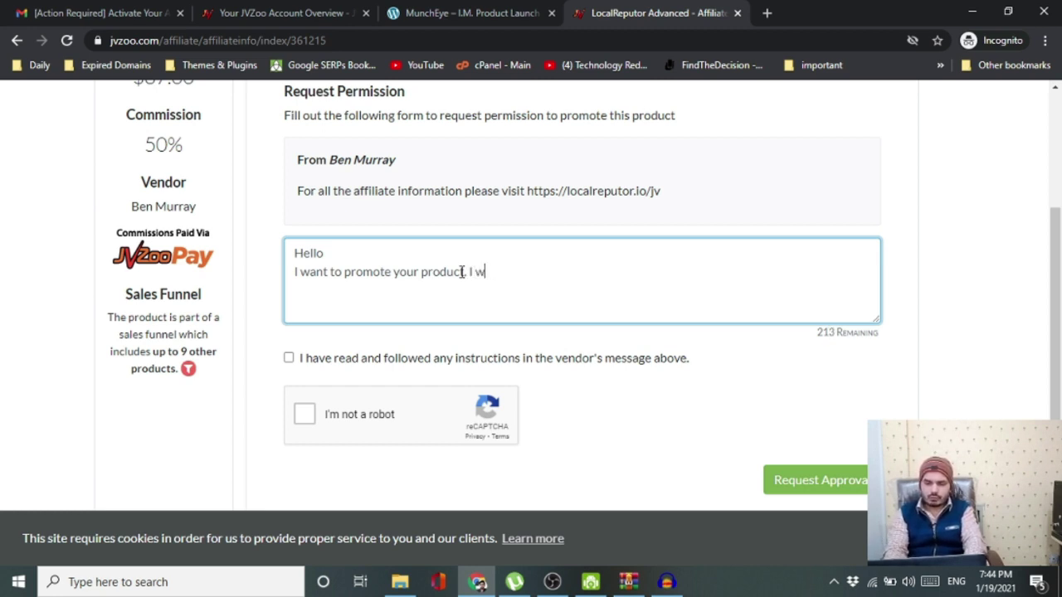
{"action": "type", "text": "o"}
{"action": "key", "text": "BackSpace"}
{"action": "type", "text": "ill"}
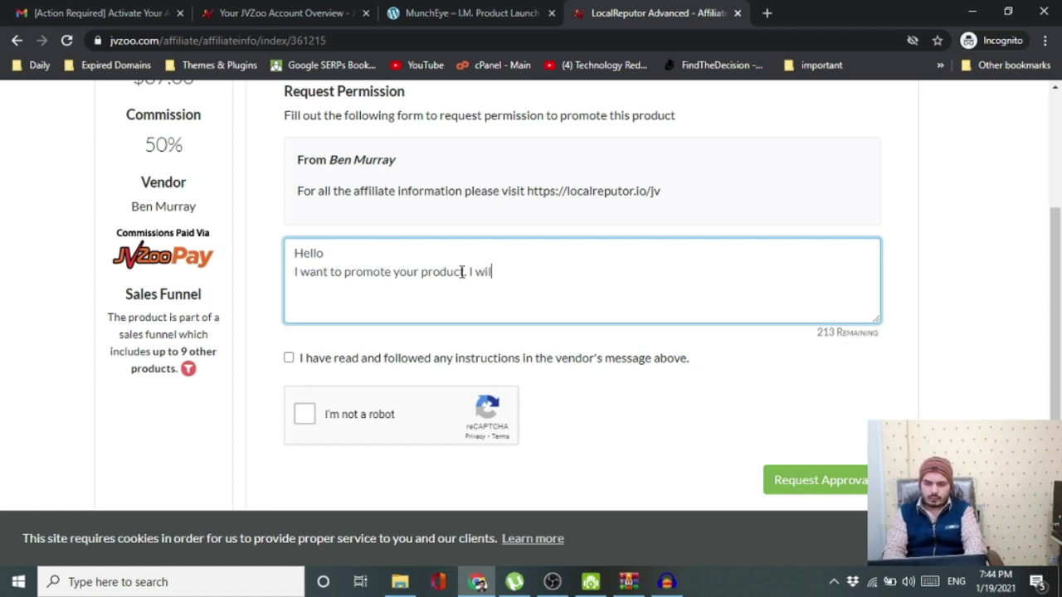
{"action": "type", "text": " promote"}
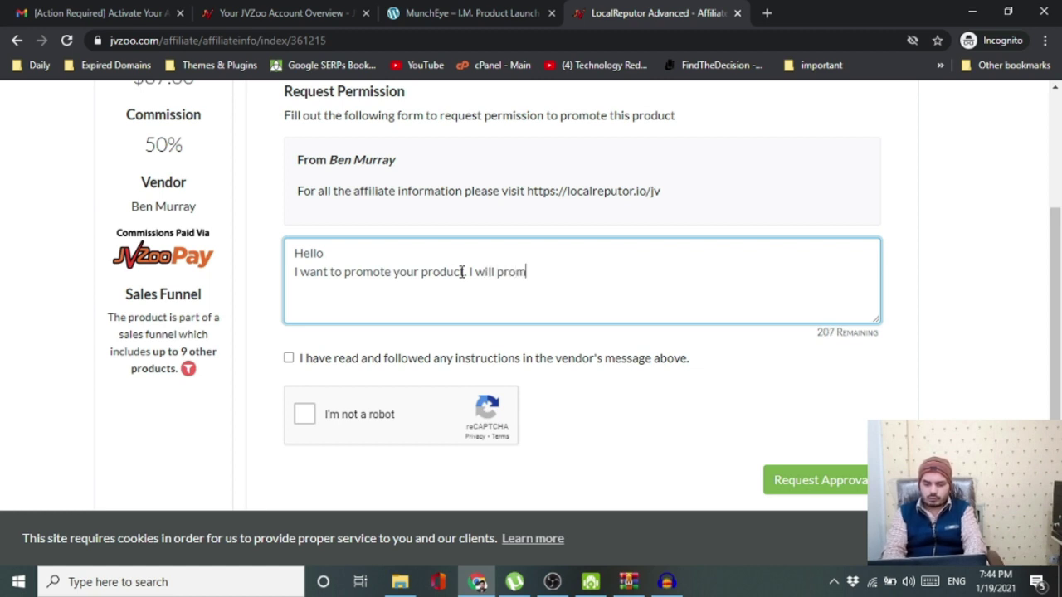
{"action": "type", "text": " your"}
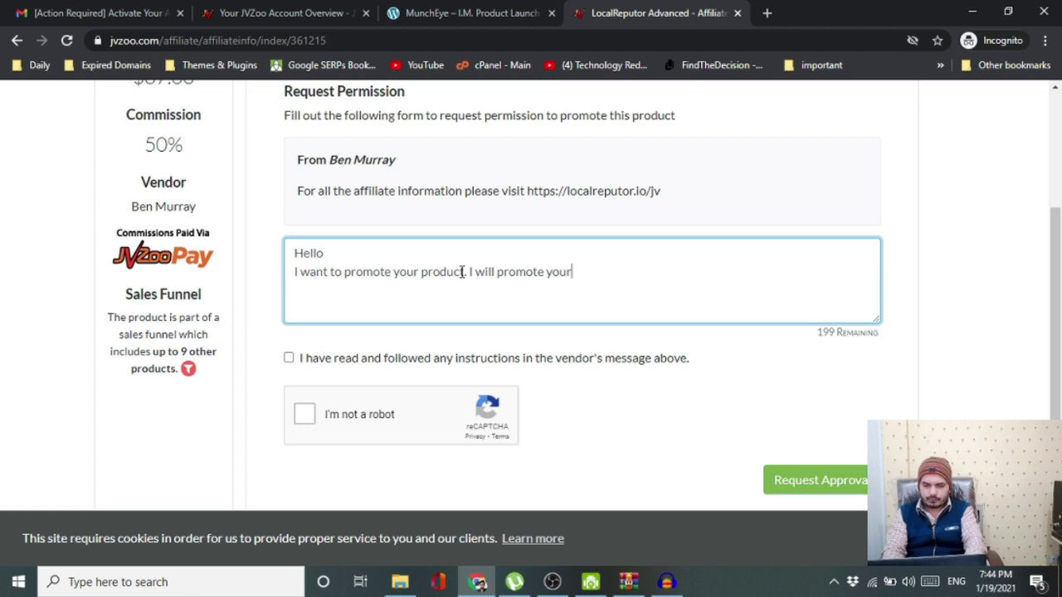
{"action": "type", "text": " product"}
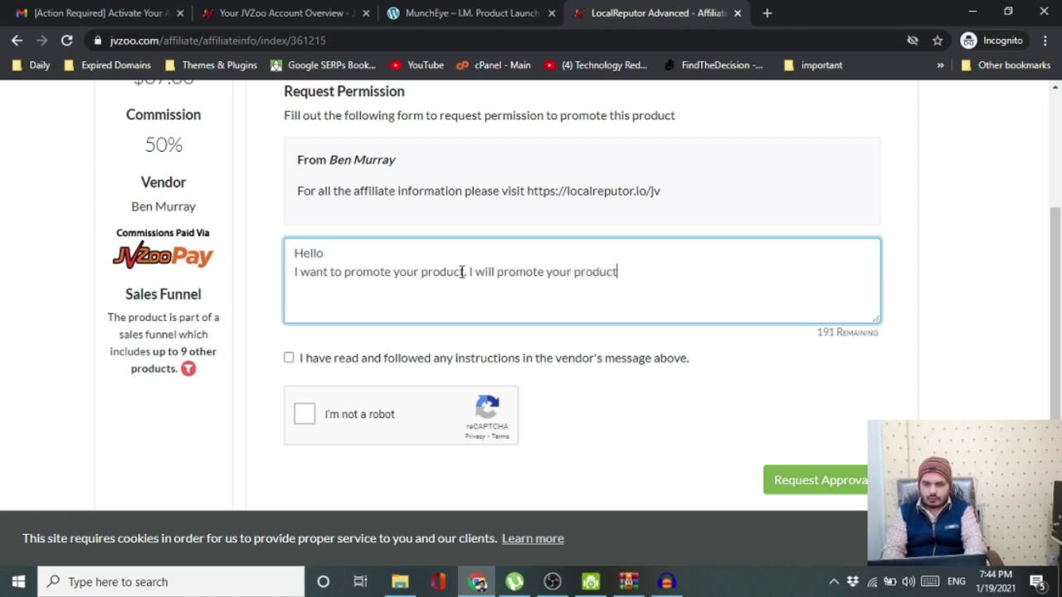
{"action": "type", "text": " through "}
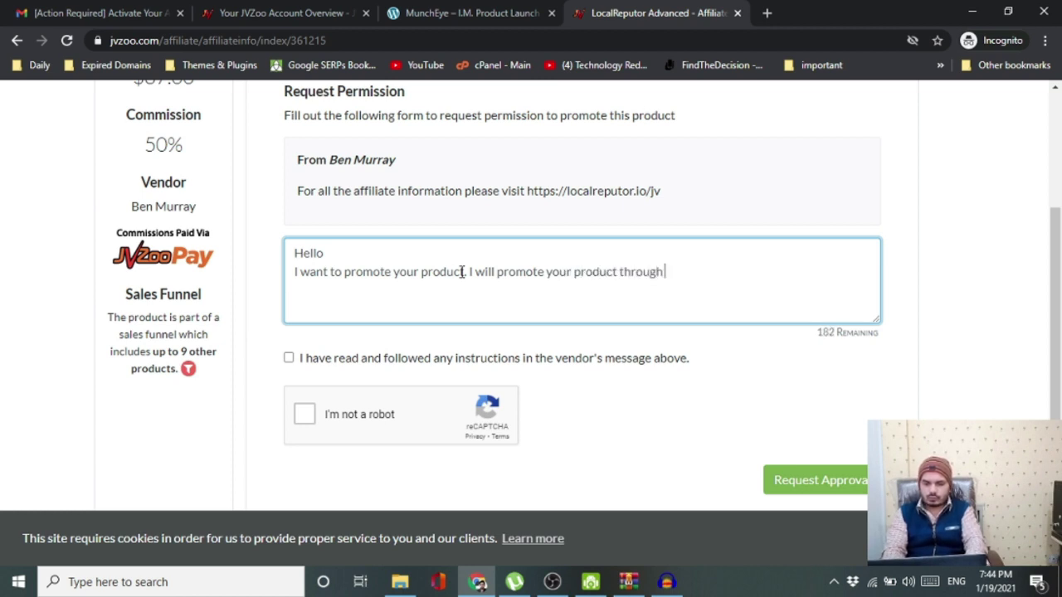
{"action": "type", "text": "youtube"}
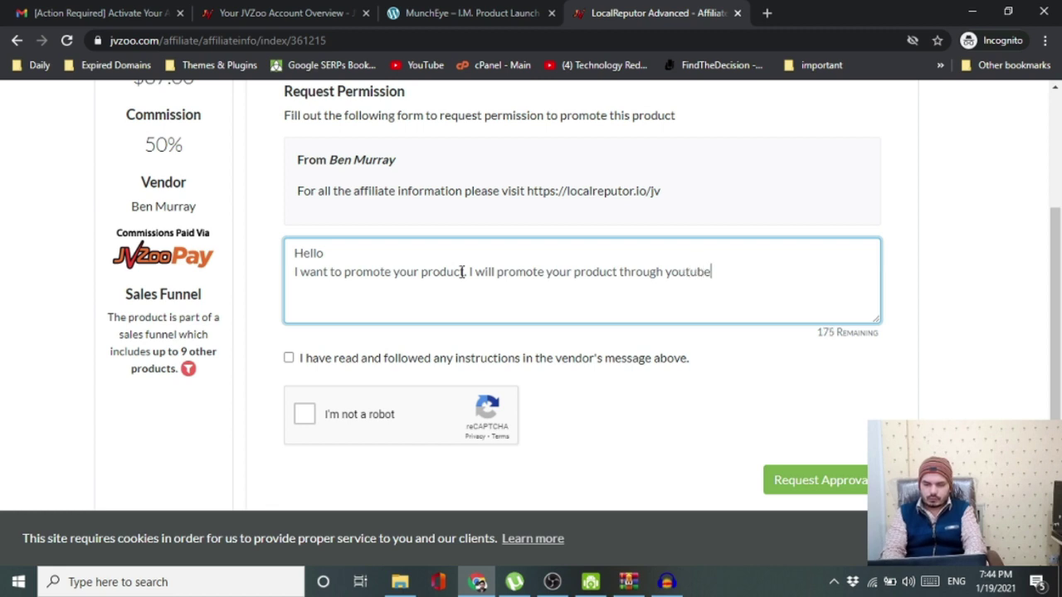
Finish the request message with ". please approve the product" and review the text.
{"action": "type", "text": ". please"}
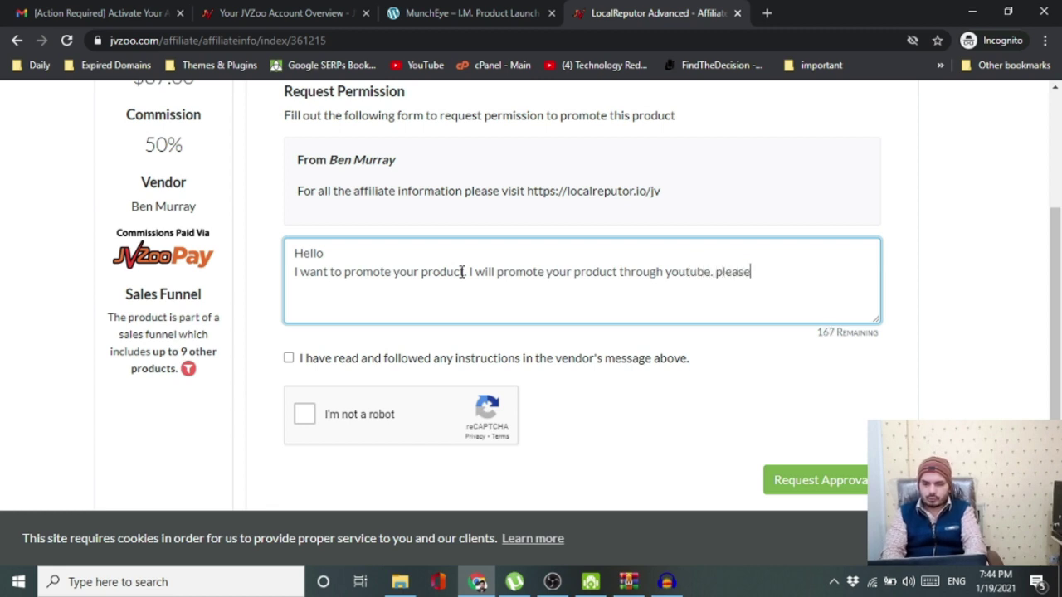
{"action": "type", "text": " approve "}
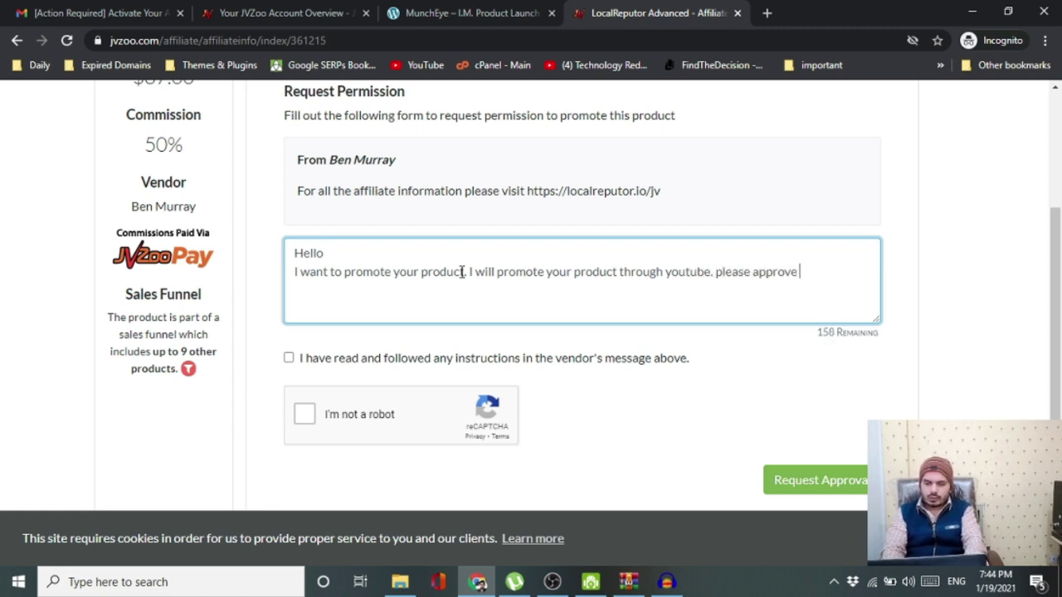
{"action": "type", "text": "the "}
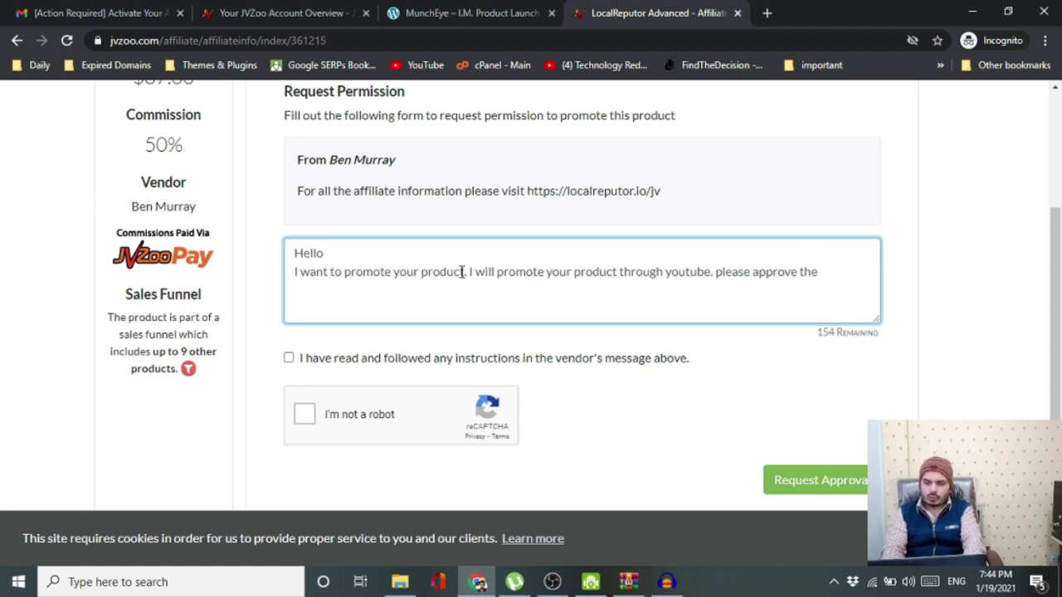
{"action": "type", "text": "product"}
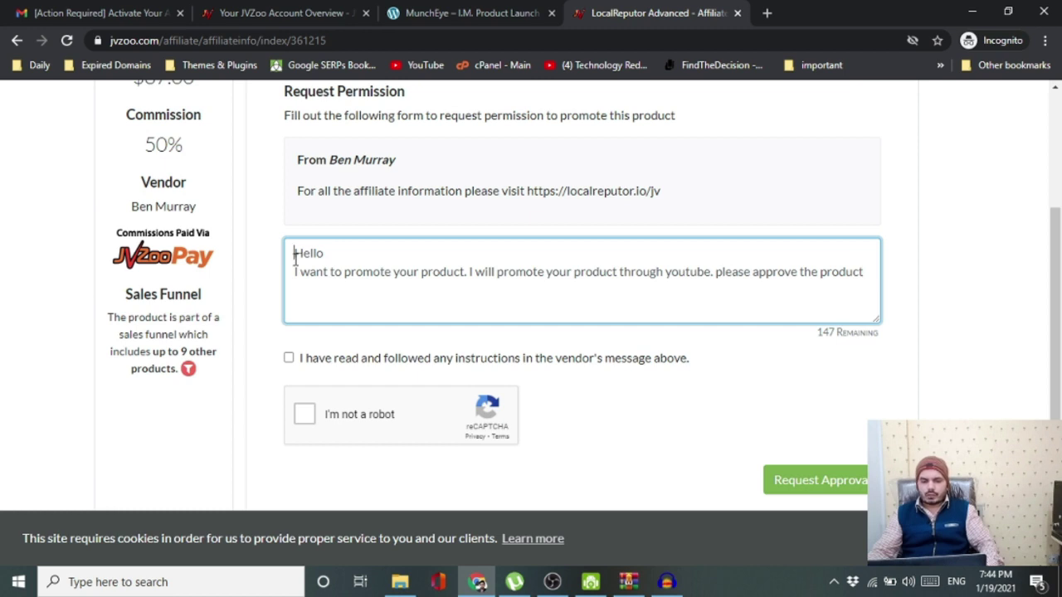
{"action": "left_click_drag", "start_coordinate": [294, 258], "coordinate": [455, 289]}
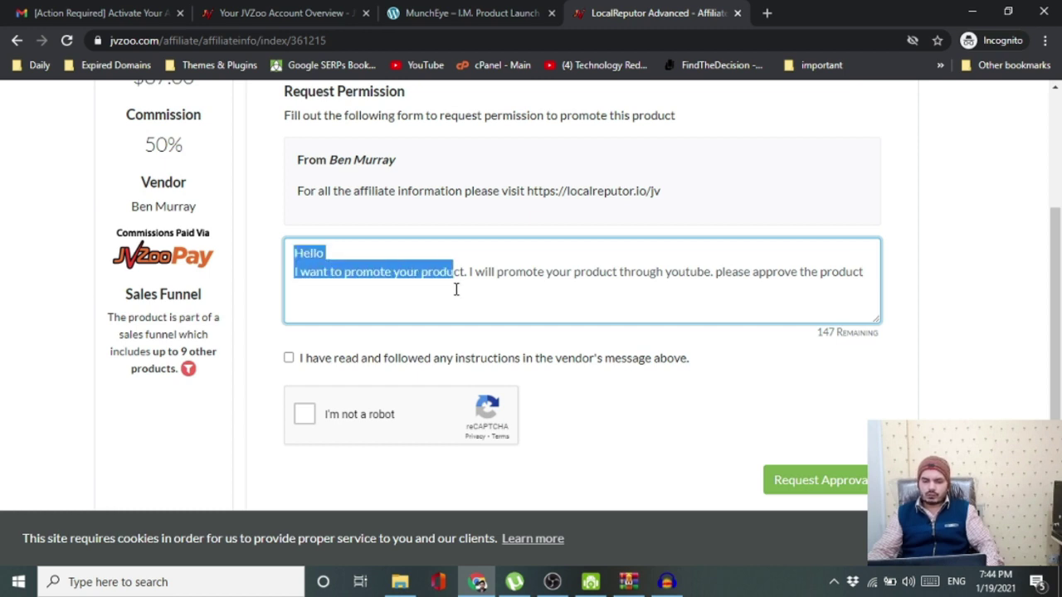
{"action": "left_click", "coordinate": [423, 295]}
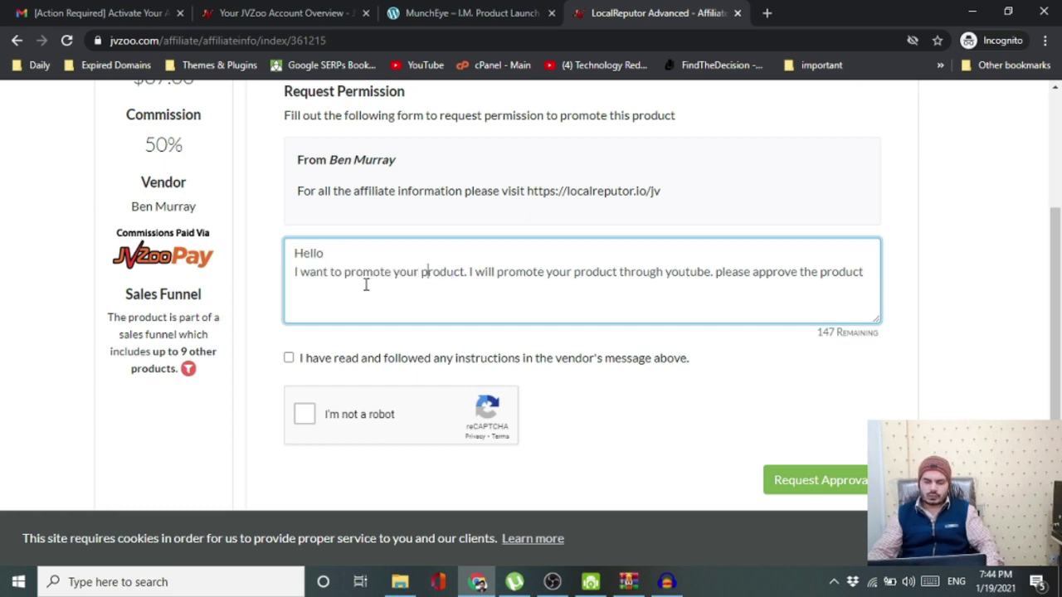
Confirm that the vendor's instructions have been read and followed, and start the reCAPTCHA check.
{"action": "left_click", "coordinate": [292, 367]}
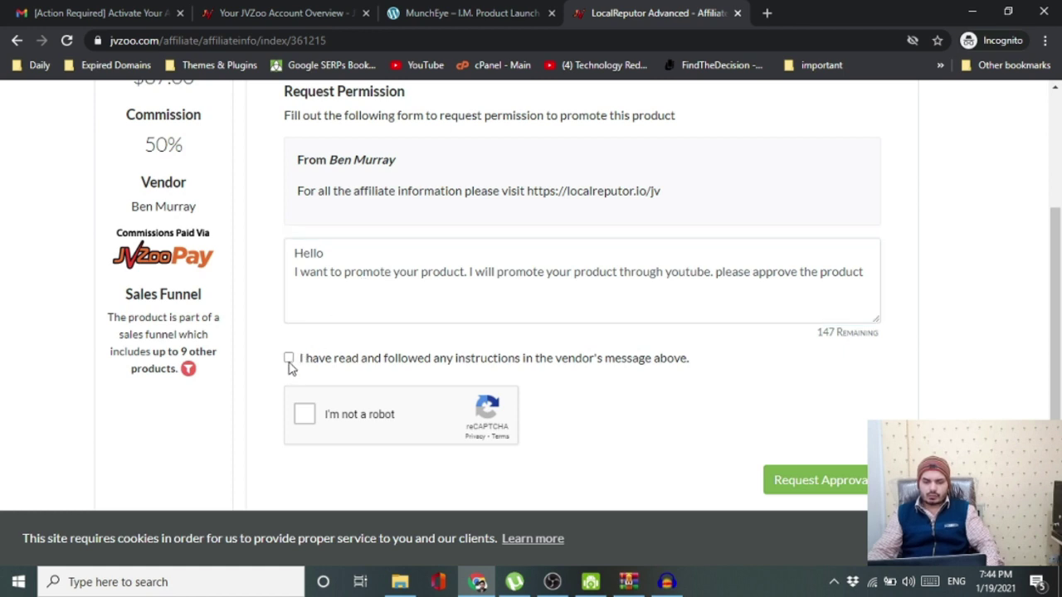
{"action": "left_click", "coordinate": [289, 360]}
{"action": "left_click", "coordinate": [305, 414]}
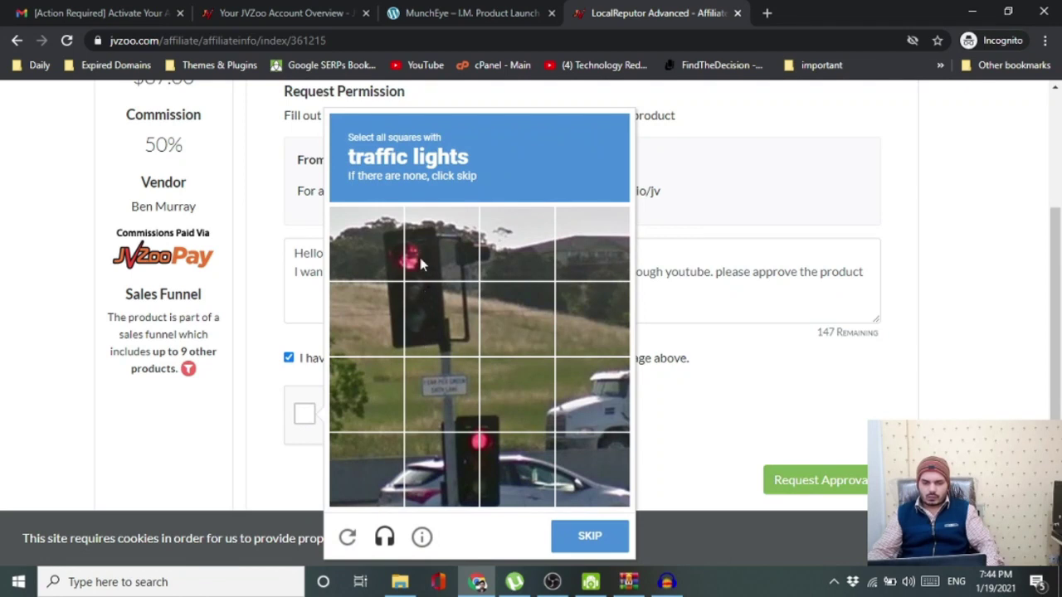
Mark the squares covering both traffic lights in the reCAPTCHA image and continue to the following challenge.
{"action": "left_click", "coordinate": [422, 264]}
{"action": "left_click", "coordinate": [422, 317]}
{"action": "left_click", "coordinate": [366, 319]}
{"action": "left_click", "coordinate": [367, 244]}
{"action": "left_click", "coordinate": [448, 398]}
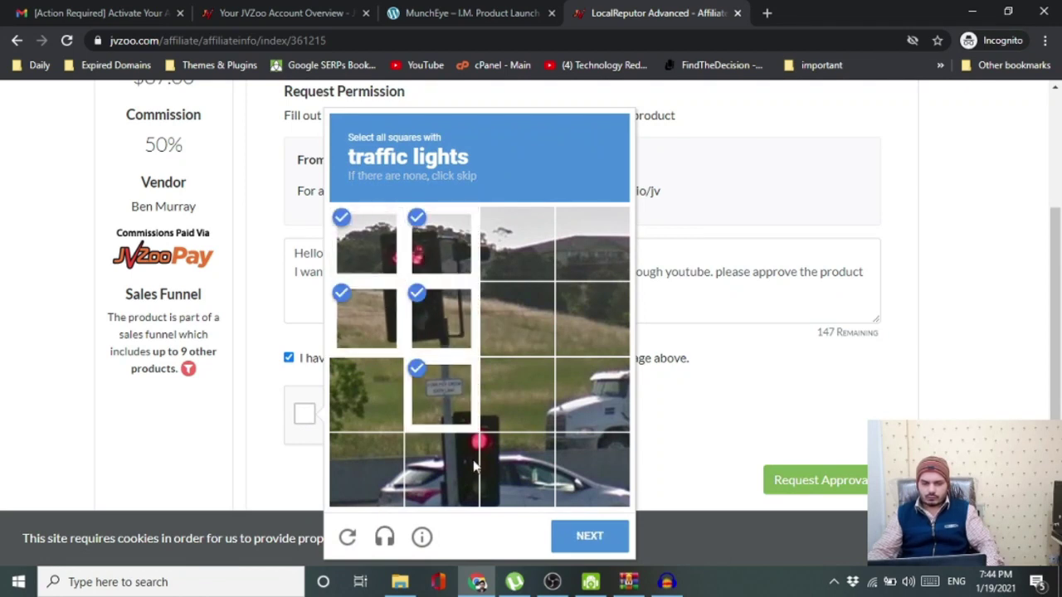
{"action": "left_click", "coordinate": [473, 467]}
{"action": "left_click", "coordinate": [516, 469]}
{"action": "left_click", "coordinate": [516, 394]}
{"action": "left_click", "coordinate": [590, 536]}
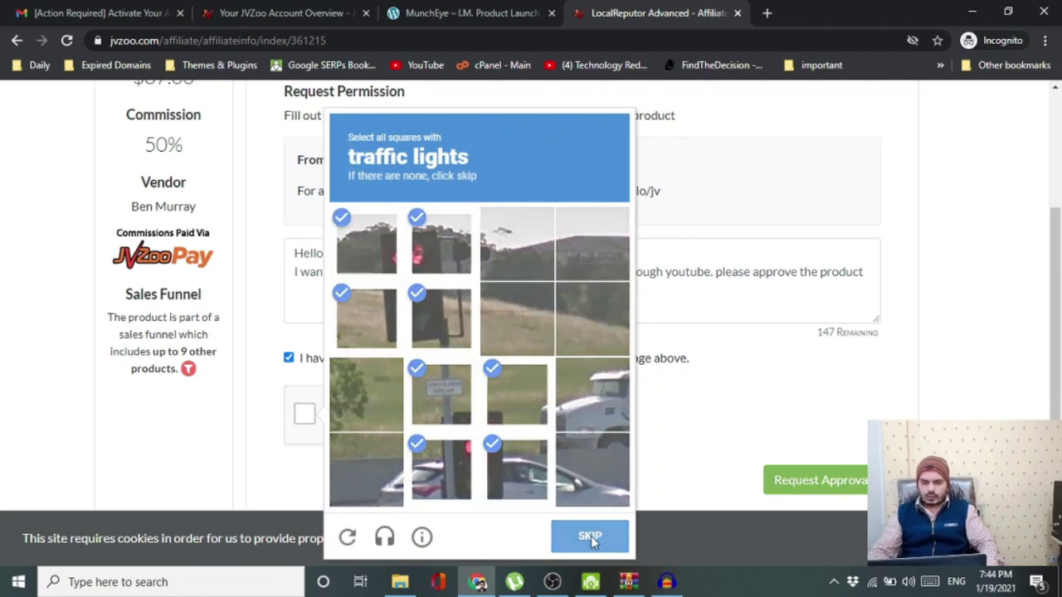
Mark the last three squares of the first row and the two middle squares of the last row in the bicycles challenge, and verify.
{"action": "left_click", "coordinate": [450, 346]}
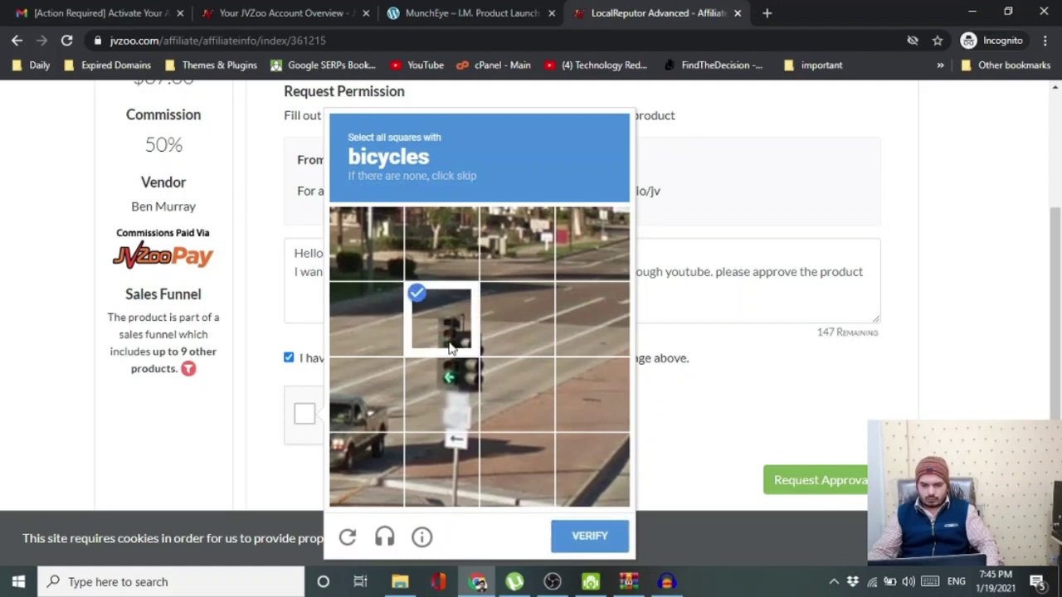
{"action": "left_click", "coordinate": [450, 346]}
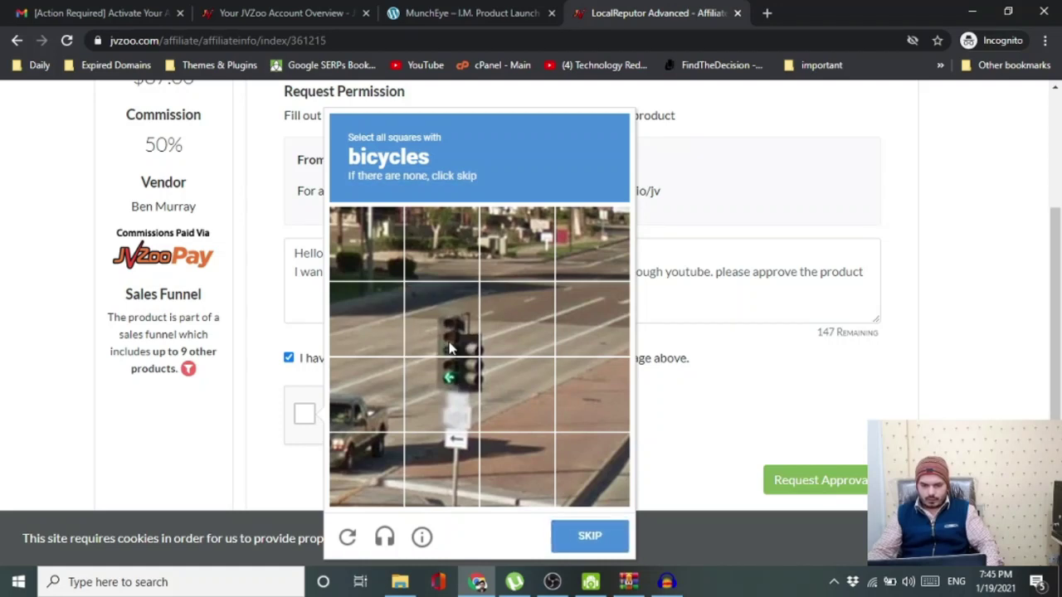
{"action": "left_click", "coordinate": [446, 265]}
{"action": "left_click", "coordinate": [524, 246]}
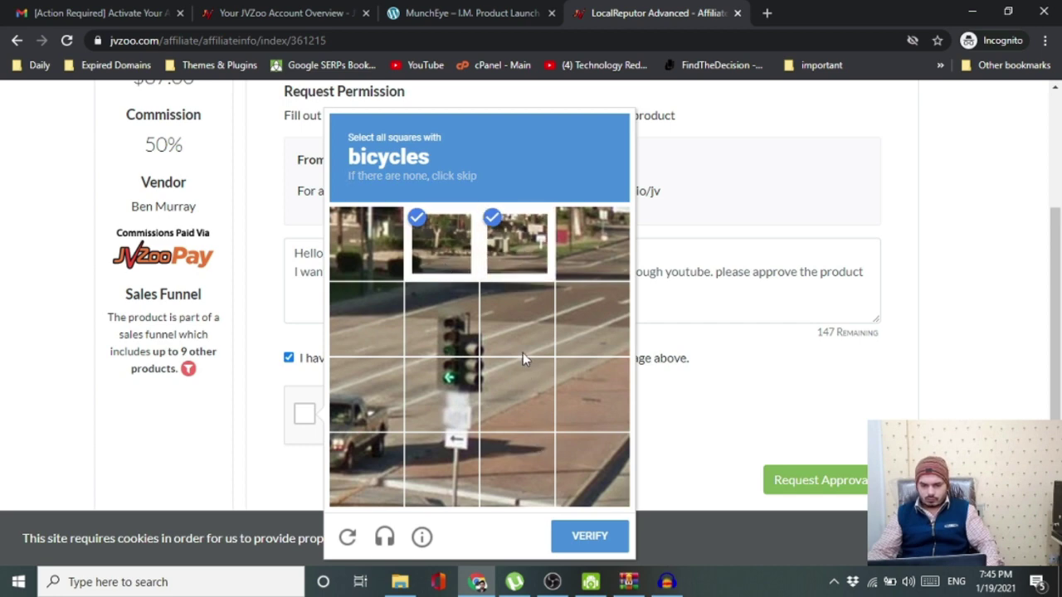
{"action": "left_click", "coordinate": [567, 242]}
{"action": "left_click", "coordinate": [442, 466]}
{"action": "left_click", "coordinate": [516, 462]}
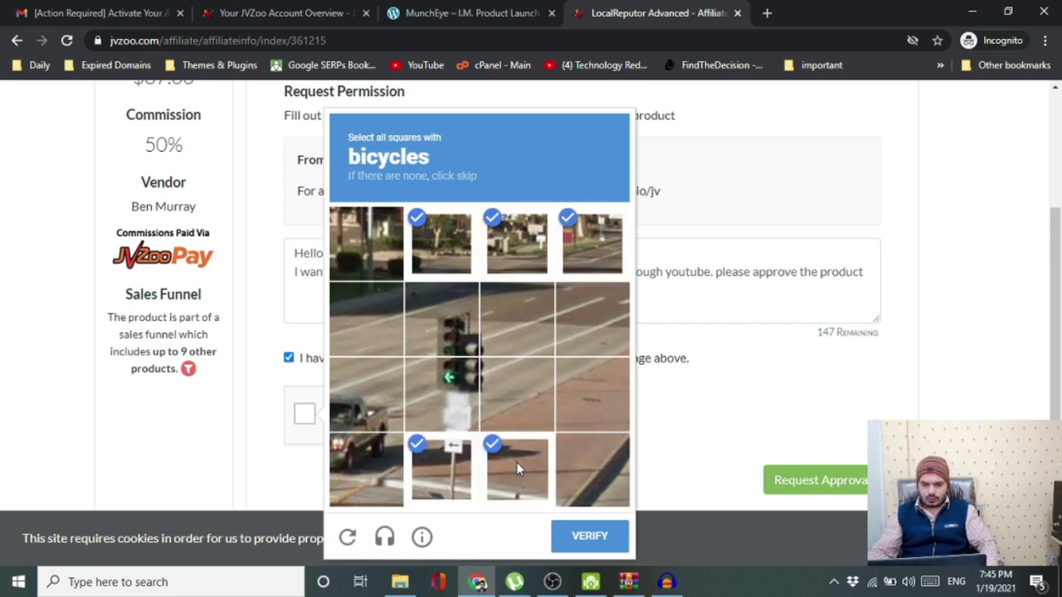
{"action": "left_click", "coordinate": [588, 538]}
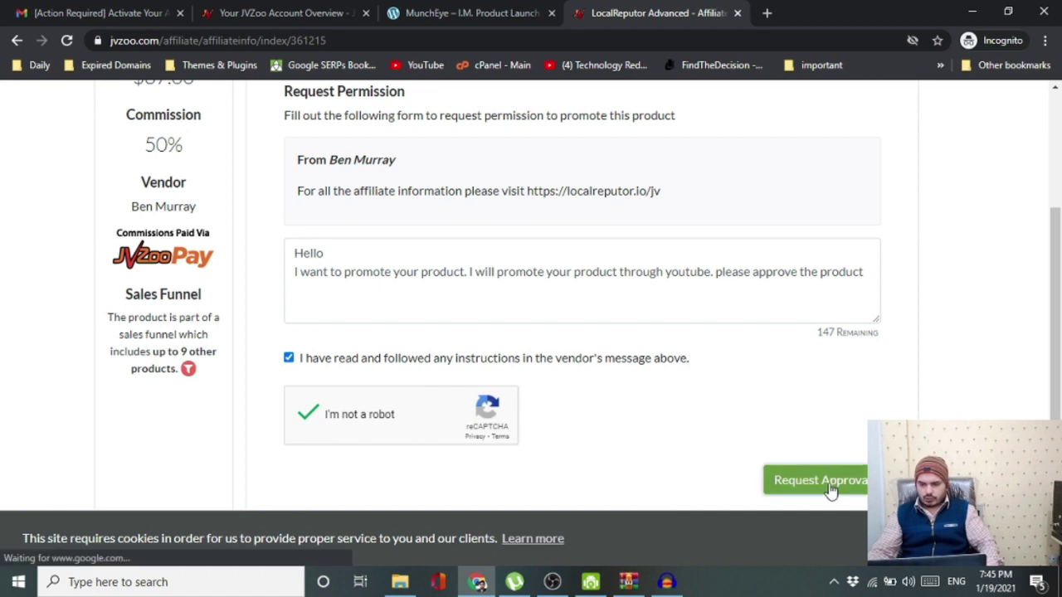
Submit the request for approval to promote LocalReputor Advanced and check its status on the affiliate information page.
{"action": "left_click", "coordinate": [830, 489]}
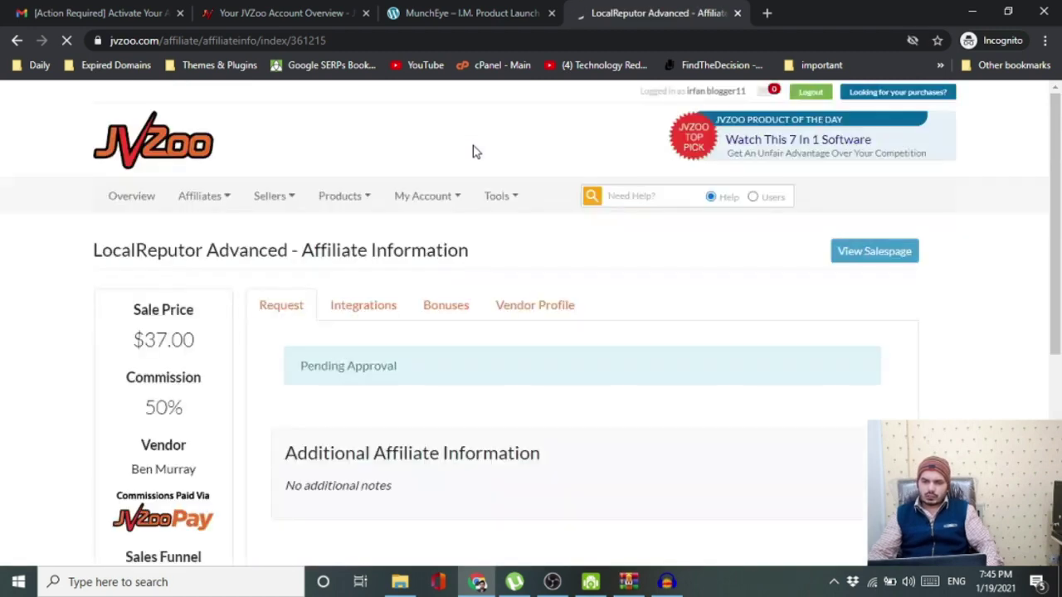
{"action": "scroll", "coordinate": [462, 269], "scroll_direction": "down", "scroll_amount": 4}
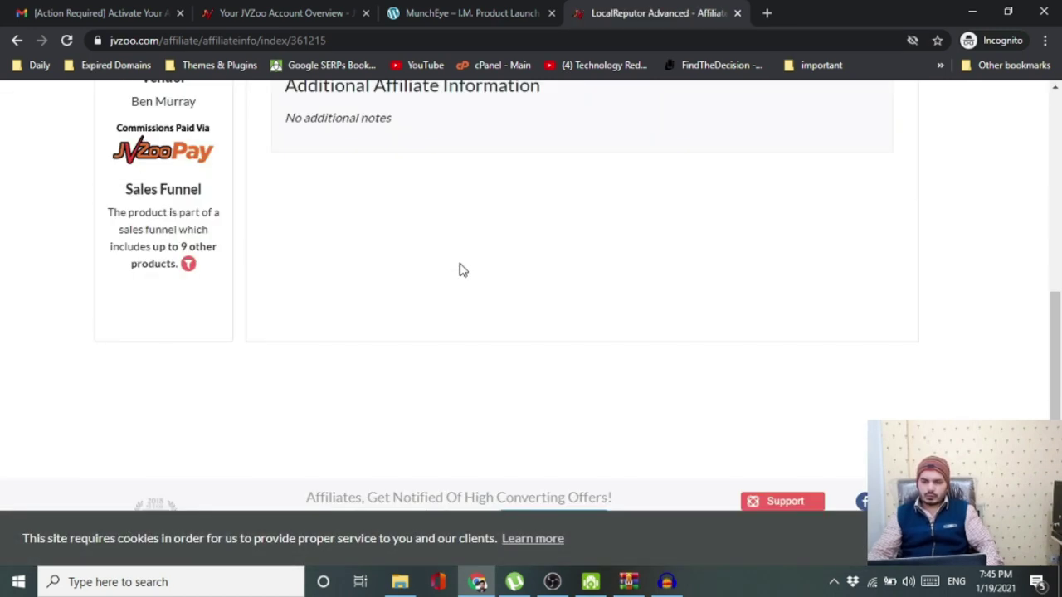
{"action": "left_click_drag", "start_coordinate": [1056, 344], "coordinate": [1059, 239]}
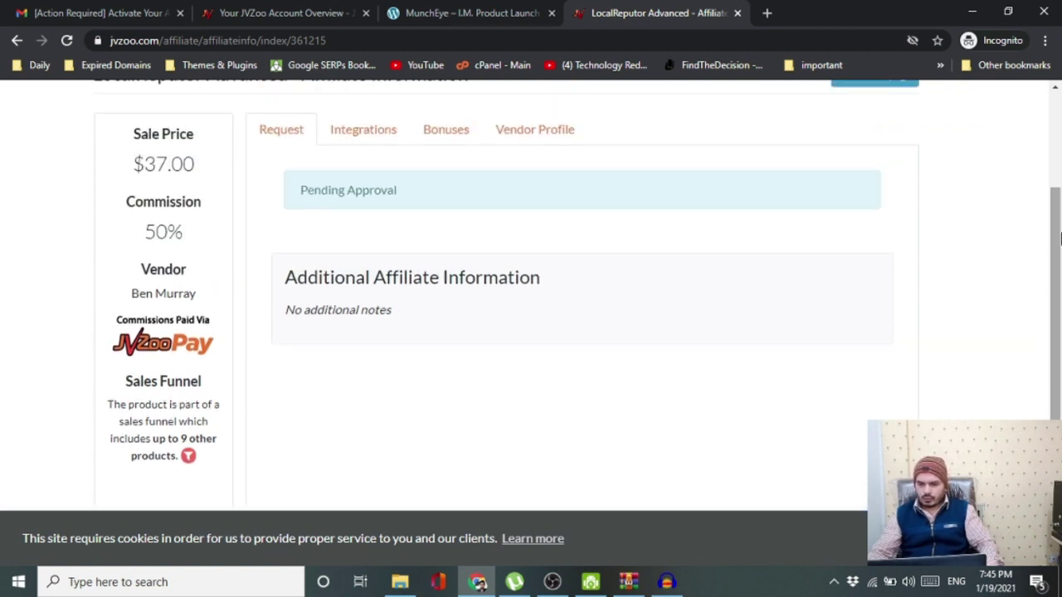
{"action": "left_click_drag", "start_coordinate": [397, 189], "coordinate": [303, 192]}
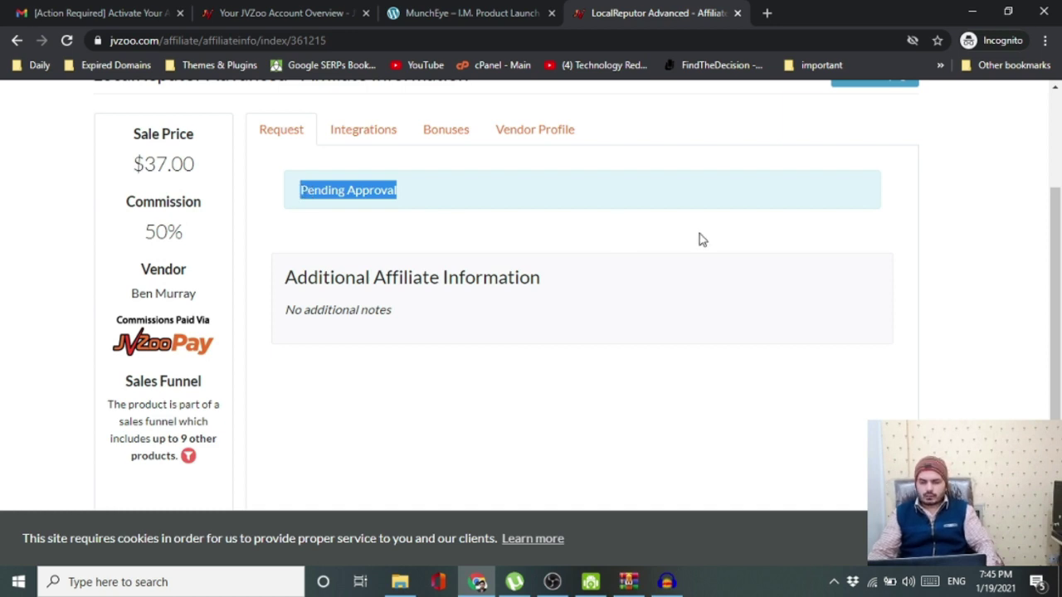
{"action": "left_click_drag", "start_coordinate": [1057, 301], "coordinate": [1058, 259]}
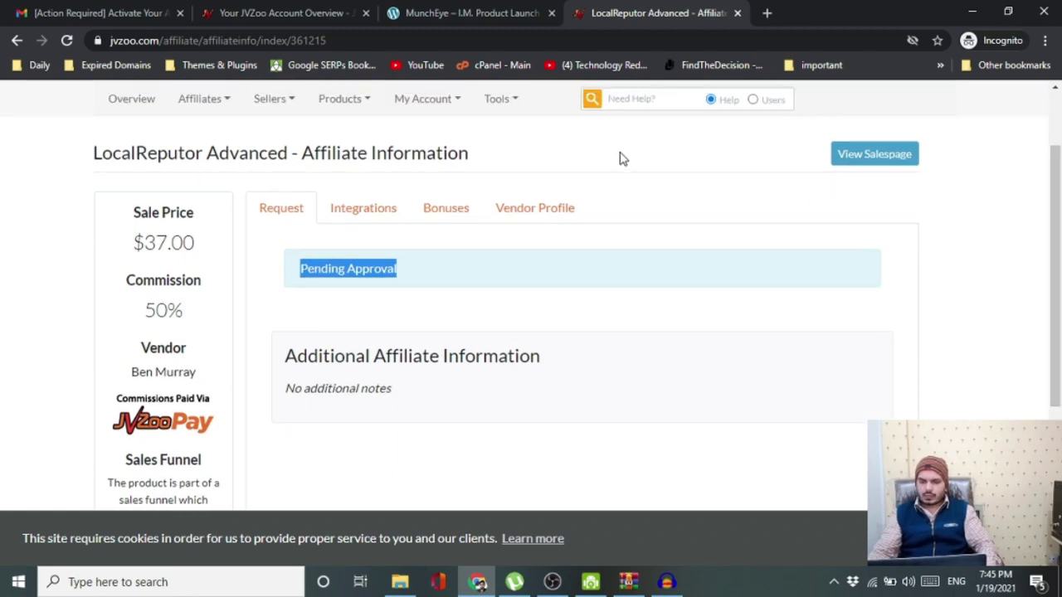
Open the product's sales page from the affiliate information page and look through its headline, feature list and demo section.
{"action": "left_click", "coordinate": [843, 156]}
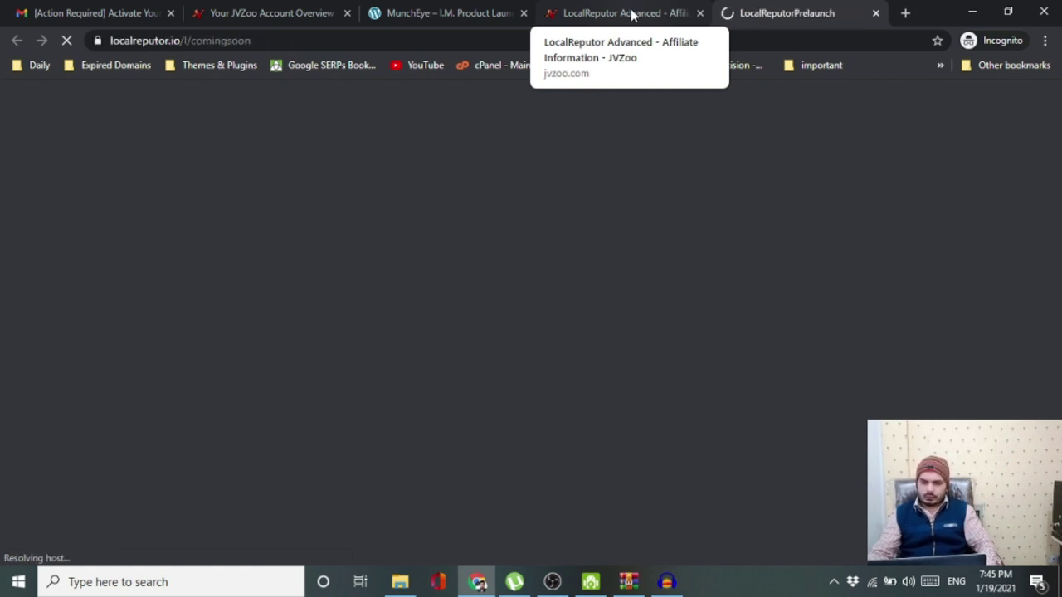
{"action": "left_click", "coordinate": [631, 14]}
{"action": "left_click", "coordinate": [791, 14]}
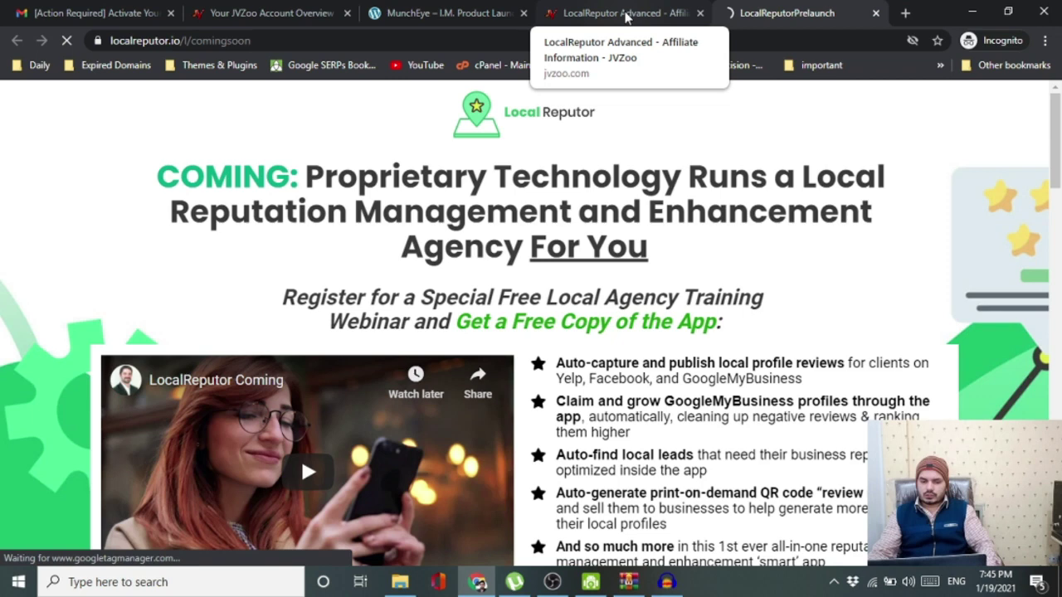
{"action": "scroll", "coordinate": [1056, 137], "scroll_direction": "down", "scroll_amount": 1}
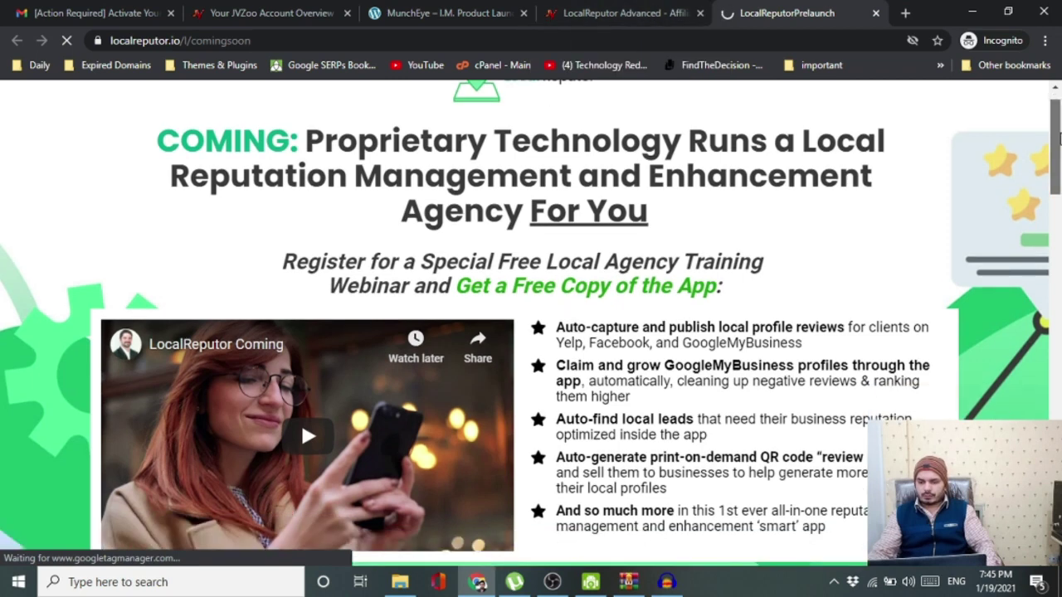
{"action": "scroll", "coordinate": [1057, 137], "scroll_direction": "up", "scroll_amount": 1}
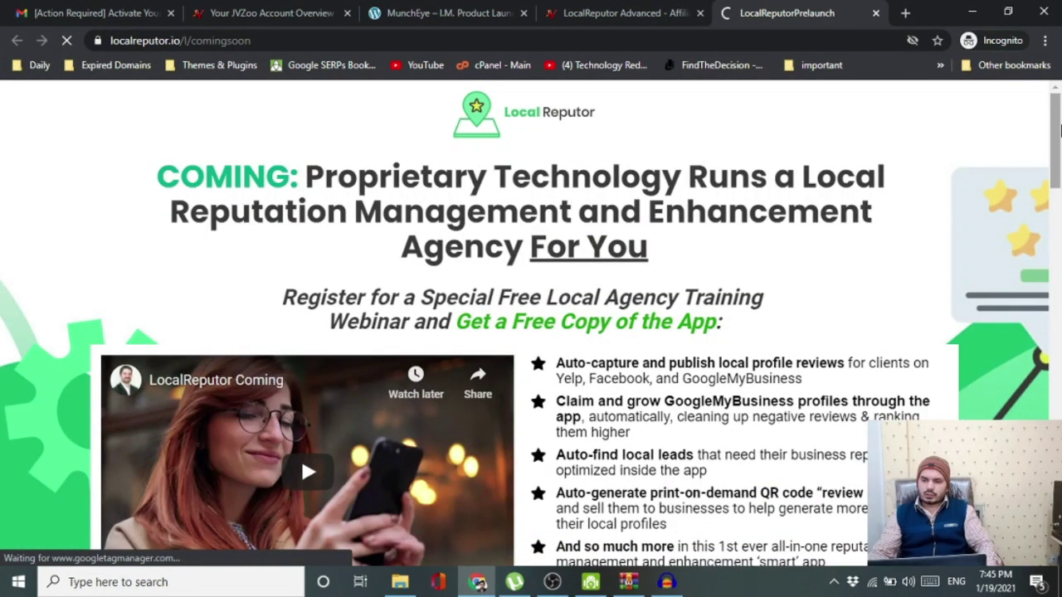
{"action": "left_click_drag", "start_coordinate": [1056, 124], "coordinate": [1059, 168]}
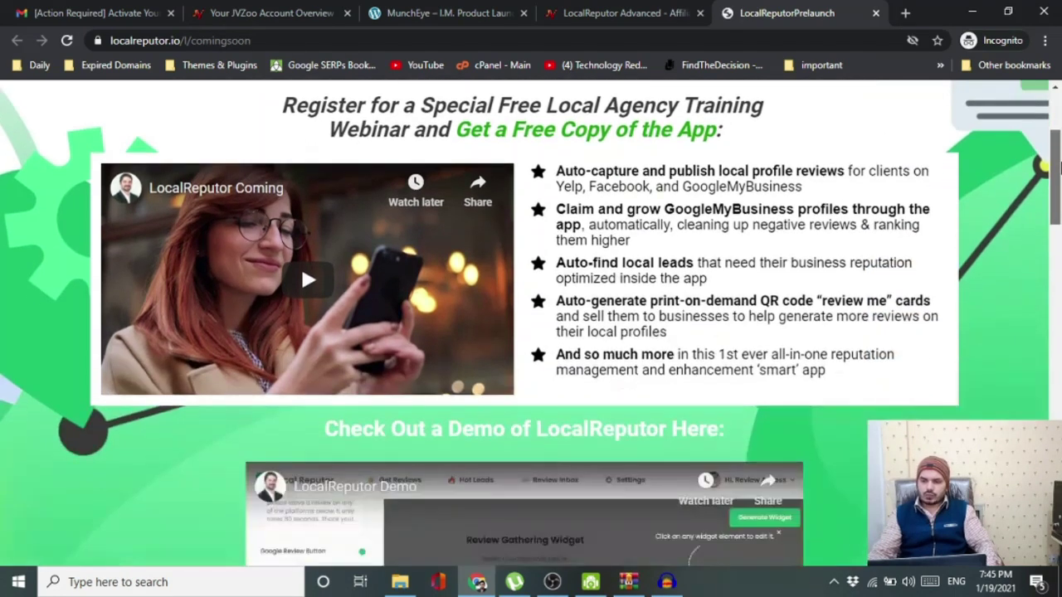
{"action": "scroll", "coordinate": [1058, 165], "scroll_direction": "down", "scroll_amount": 1}
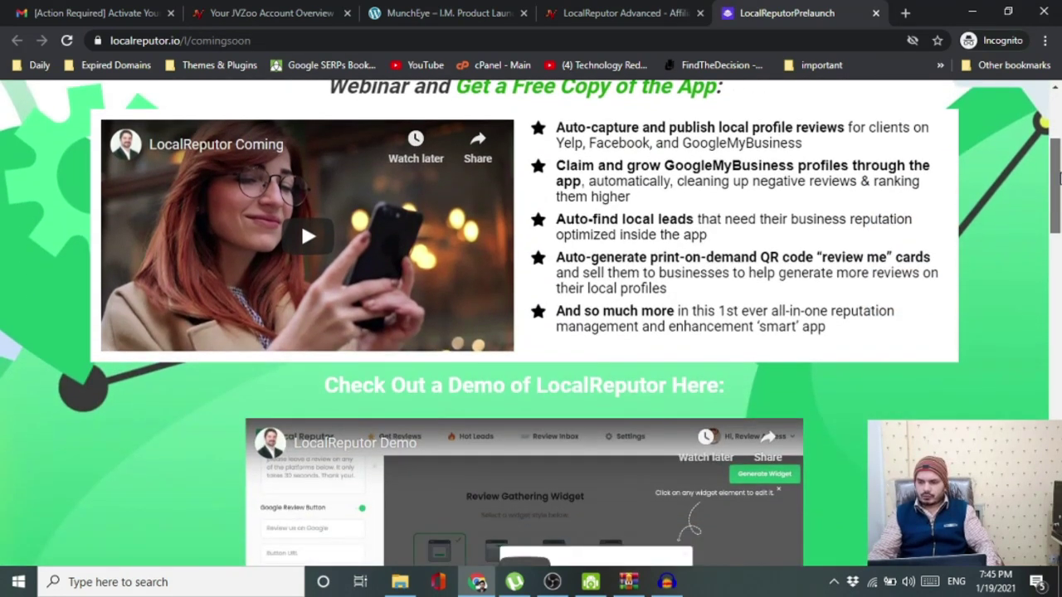
Return to the LocalReputor Advanced affiliate page on JVZoo and examine its title and the request section.
{"action": "left_click", "coordinate": [637, 13]}
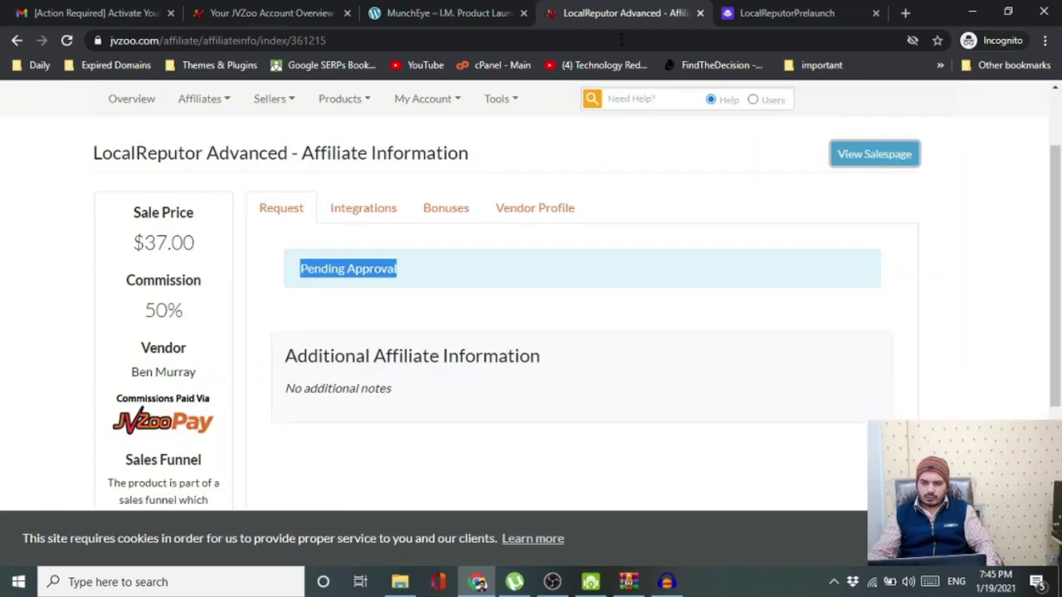
{"action": "left_click", "coordinate": [564, 148]}
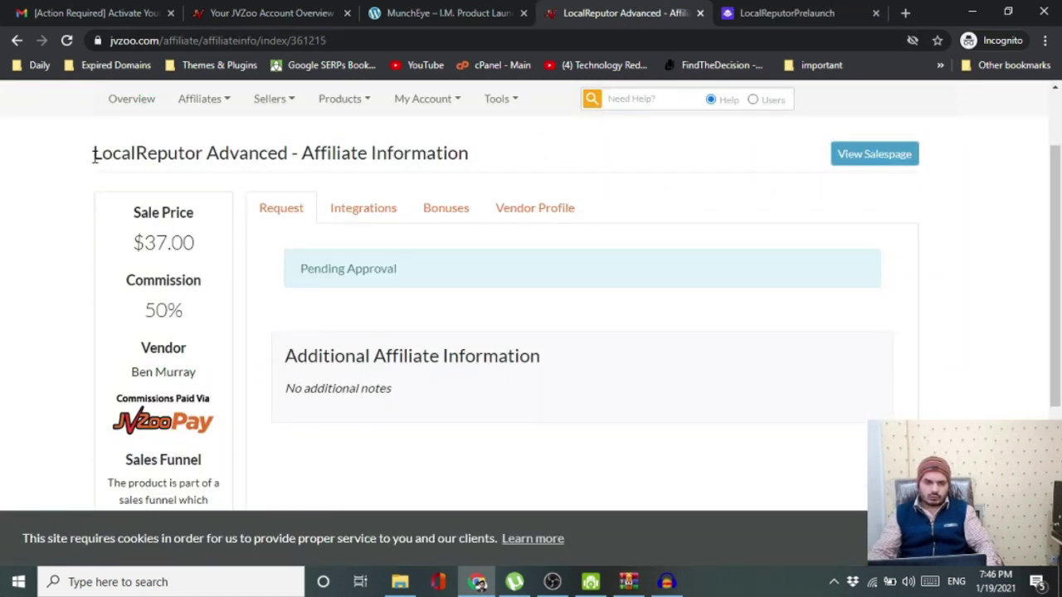
{"action": "left_click_drag", "start_coordinate": [95, 161], "coordinate": [290, 159]}
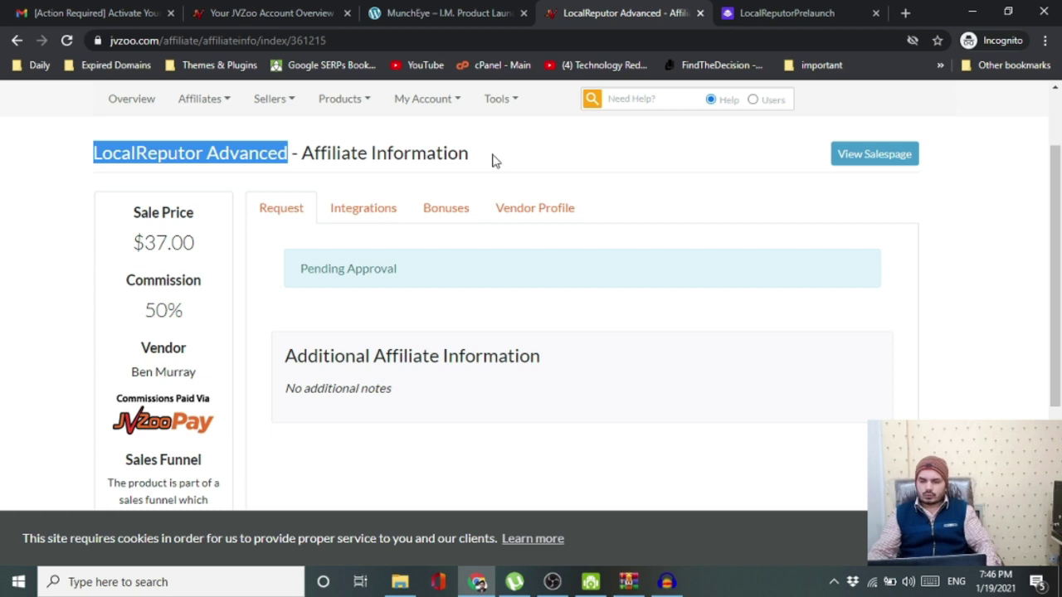
{"action": "scroll", "coordinate": [1058, 243], "scroll_direction": "down", "scroll_amount": 1}
{"action": "mouse_move", "coordinate": [1059, 244]}
{"action": "left_mouse_down"}
{"action": "mouse_move", "coordinate": [1058, 202]}
{"action": "mouse_move", "coordinate": [1059, 229]}
{"action": "left_mouse_up"}
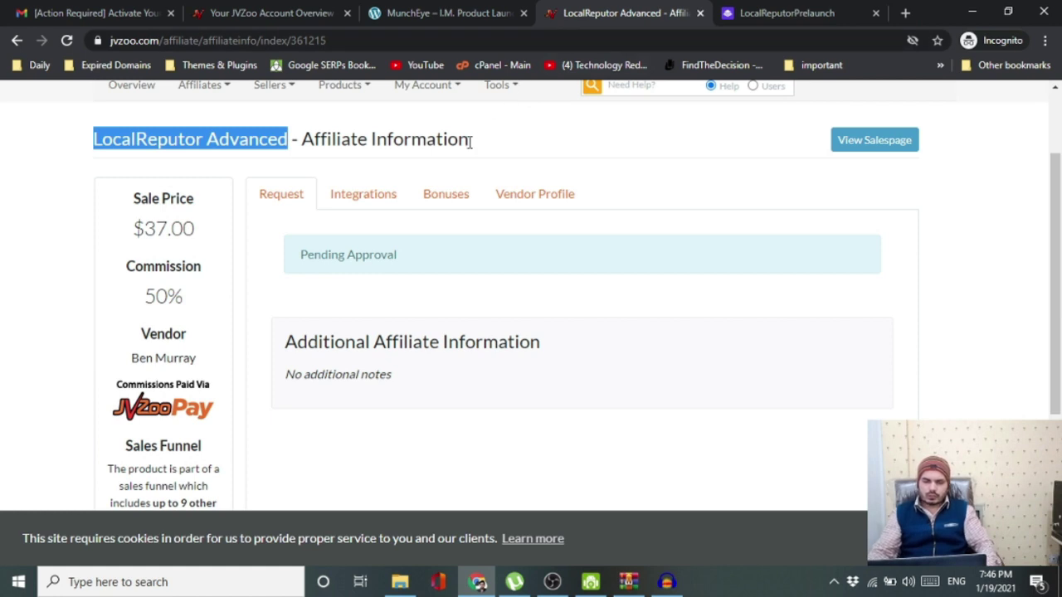
{"action": "left_click", "coordinate": [325, 139]}
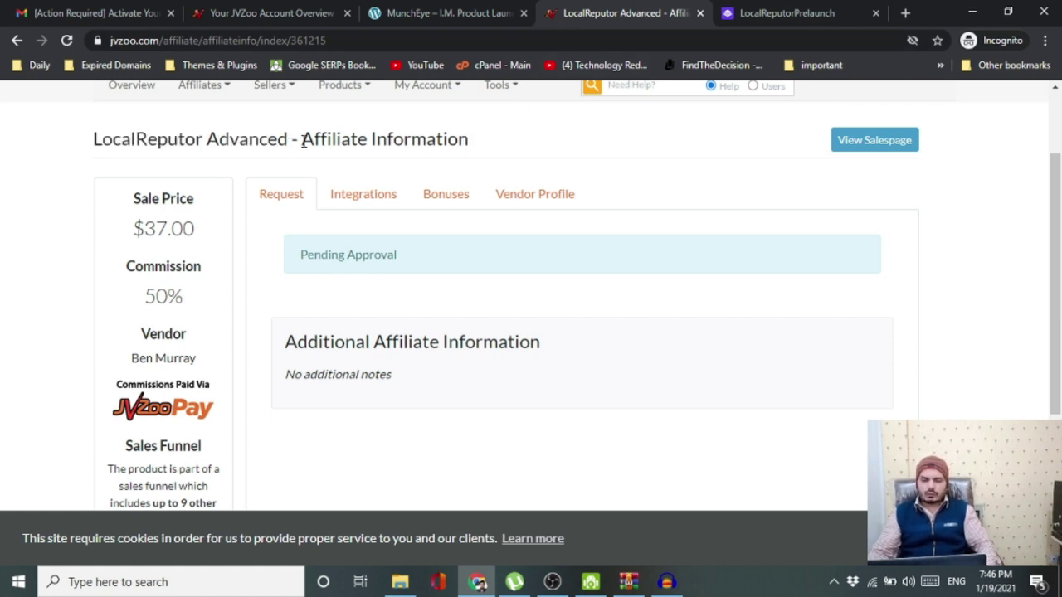
{"action": "left_click_drag", "start_coordinate": [303, 139], "coordinate": [468, 146]}
{"action": "left_click", "coordinate": [473, 144]}
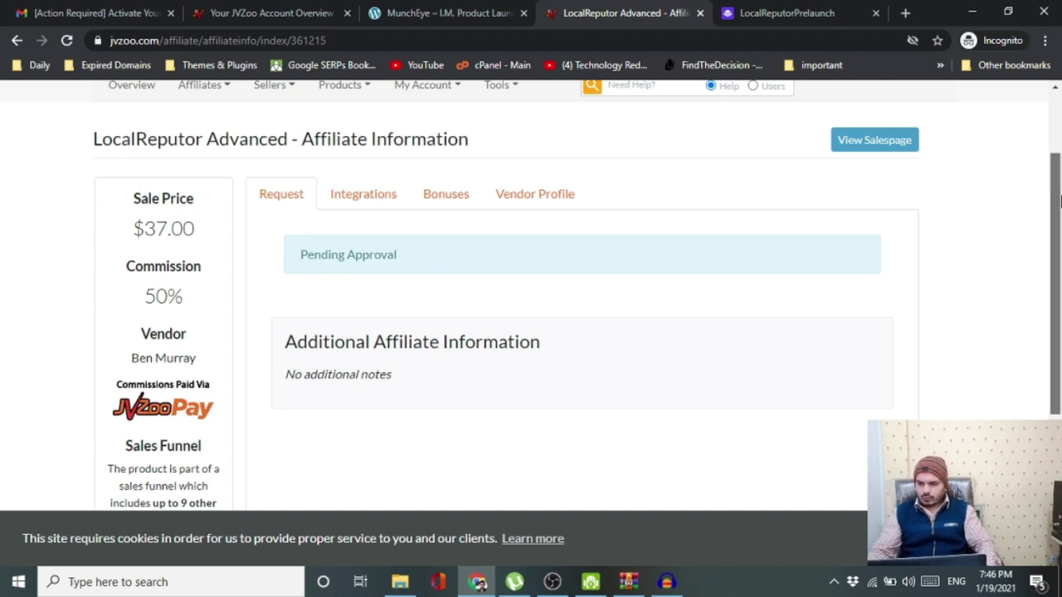
{"action": "scroll", "coordinate": [1057, 166], "scroll_direction": "up", "scroll_amount": 1}
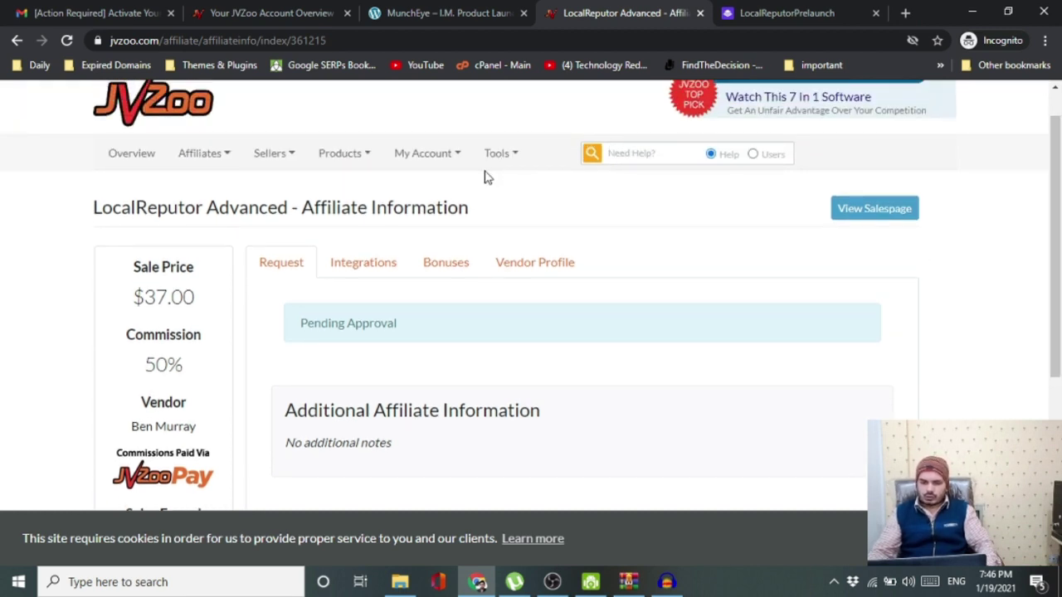